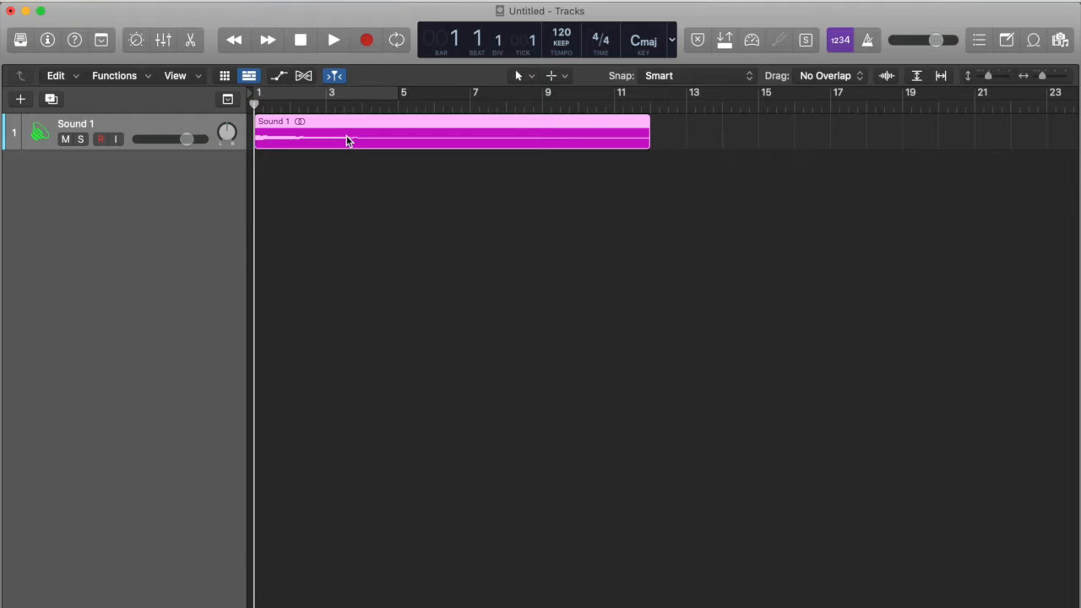
Step: Open the Sound 1 region in the audio editor to view its waveform, and close the editor again
{"action": "double_click", "coordinate": [346, 141]}
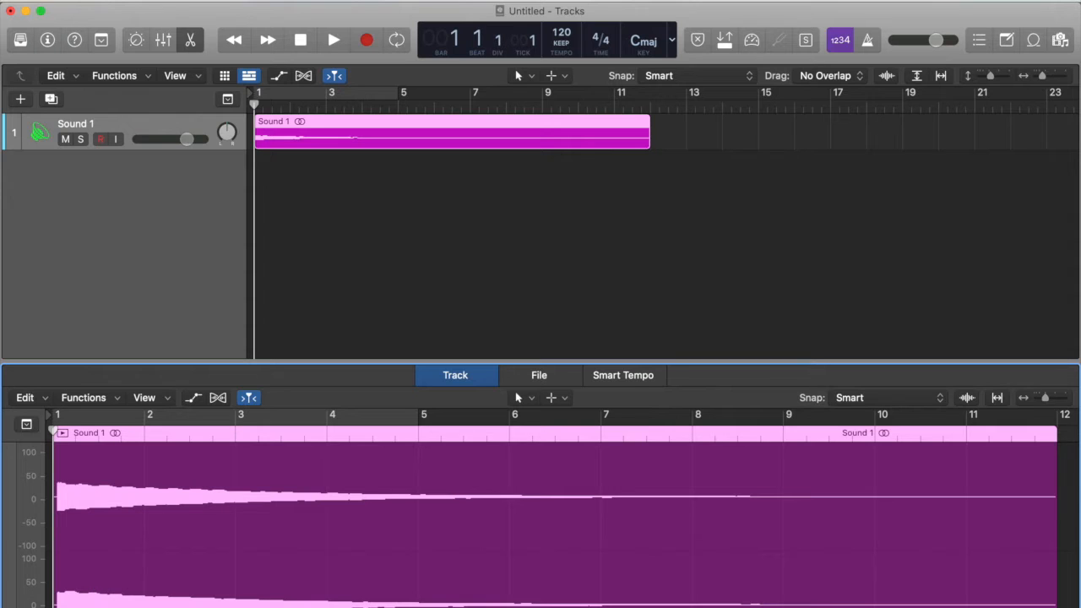
{"action": "left_click", "coordinate": [193, 42]}
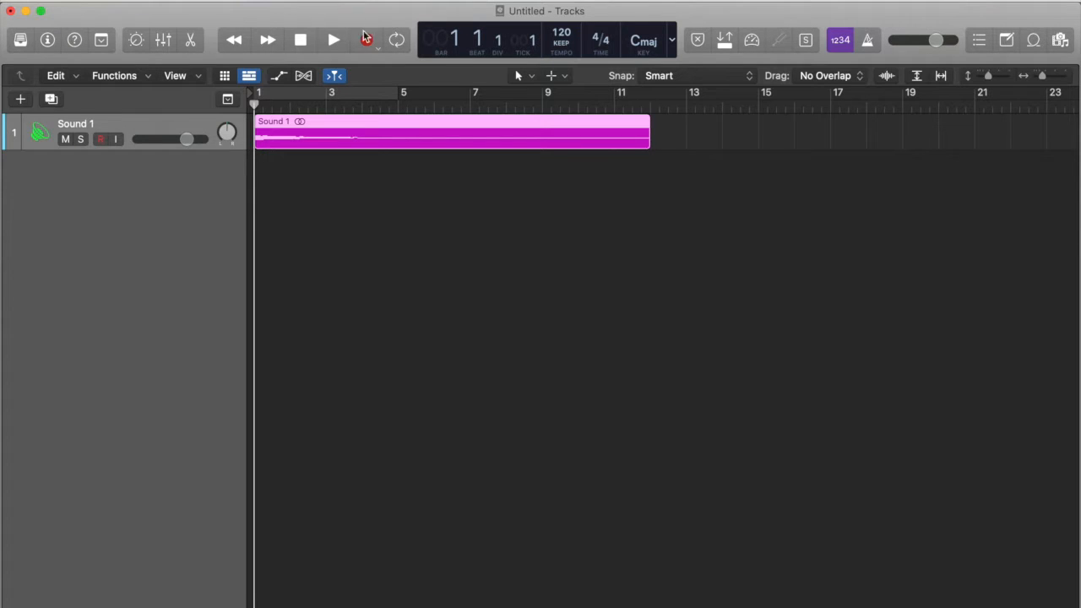
Step: Switch the control bar display to Time and set the time display preference to Hours : Minutes : Seconds . Milliseconds
{"action": "left_click", "coordinate": [672, 41]}
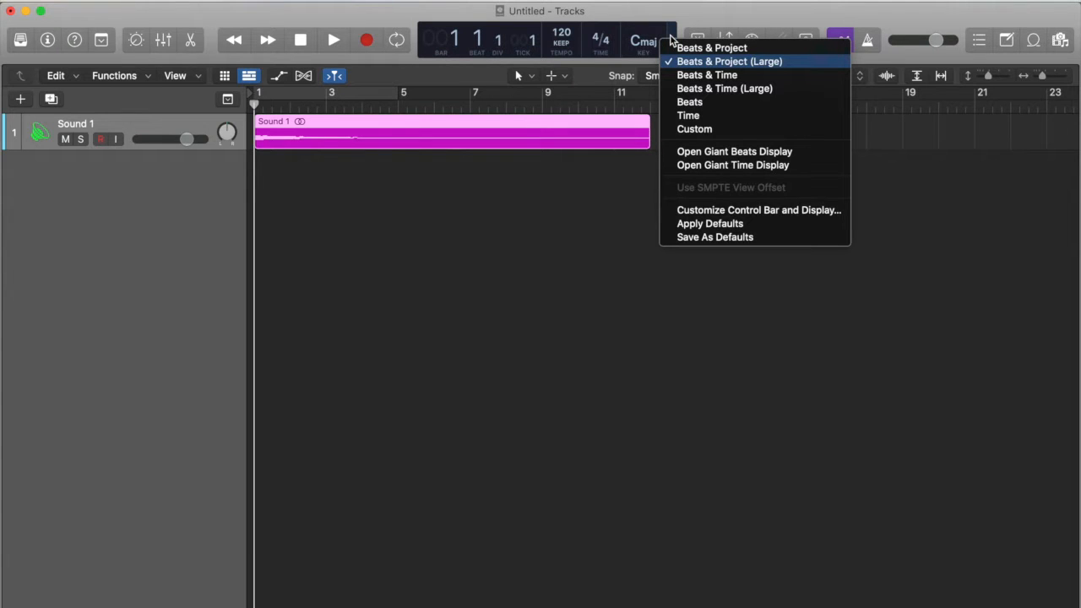
{"action": "left_click", "coordinate": [703, 115]}
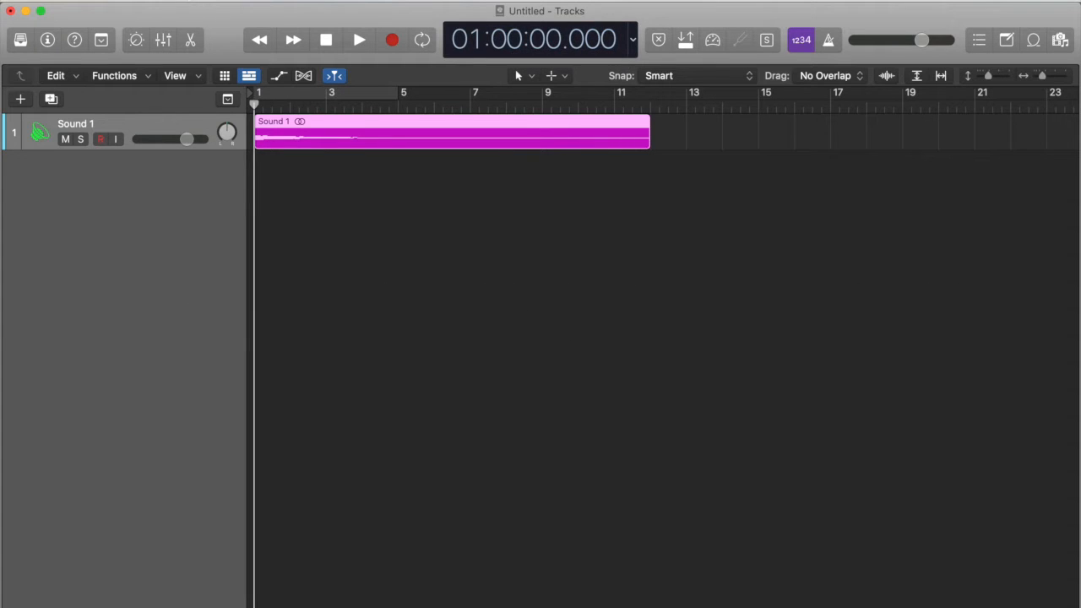
{"action": "left_click", "coordinate": [66, 2]}
{"action": "mouse_move", "coordinate": [84, 35]}
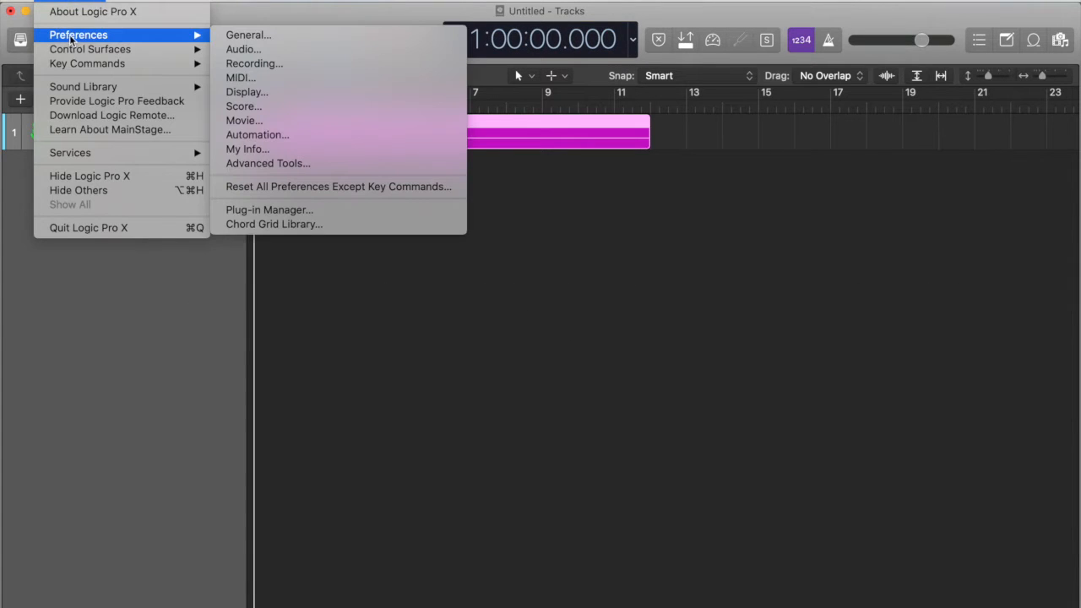
{"action": "left_click", "coordinate": [283, 95]}
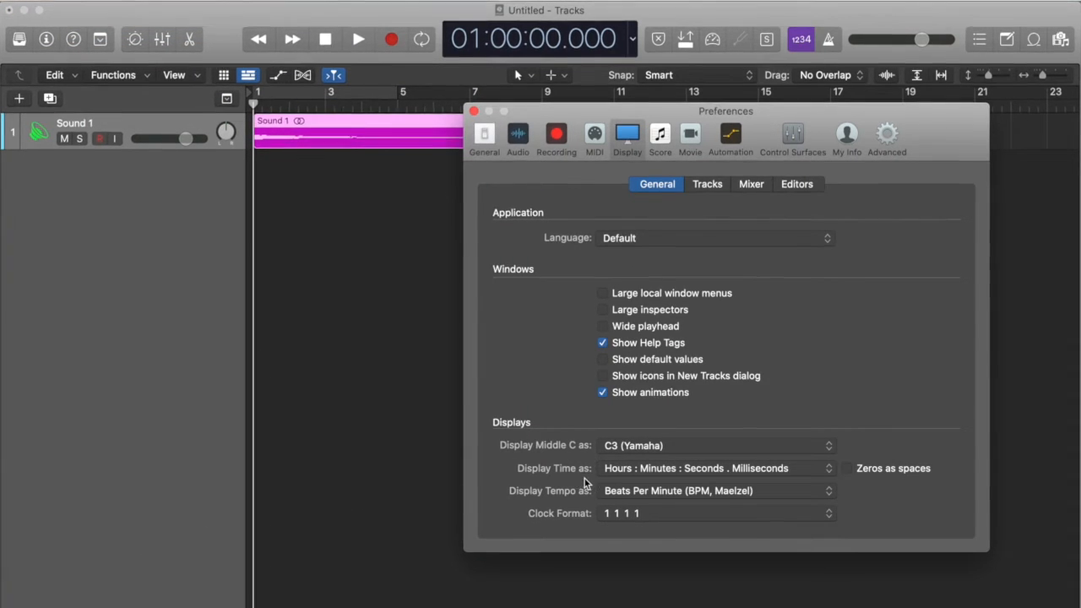
{"action": "left_click", "coordinate": [751, 469]}
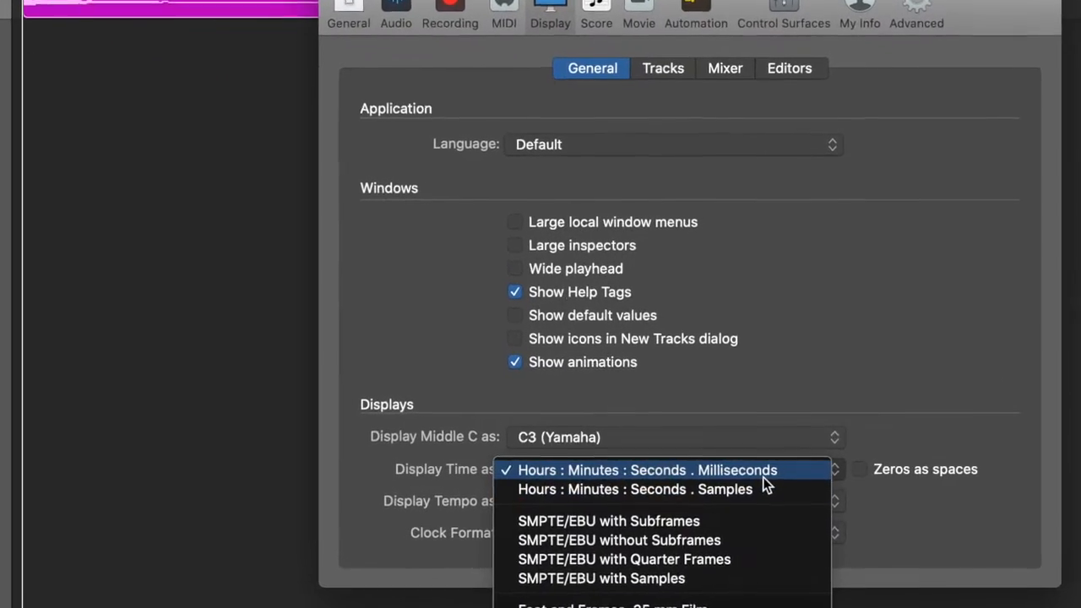
{"action": "left_click", "coordinate": [765, 473]}
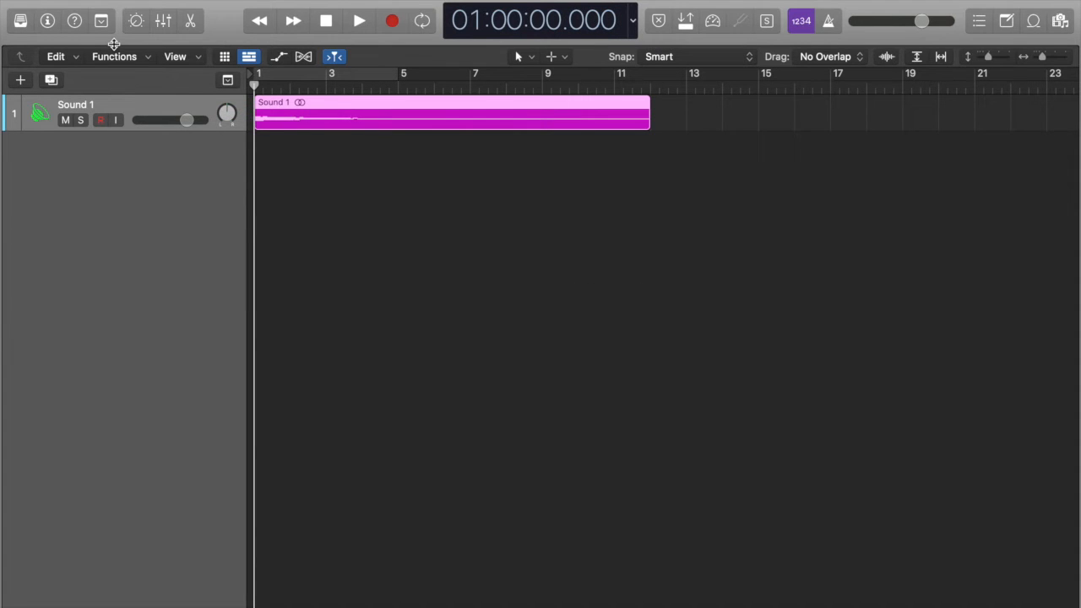
Step: Show the inspector and insert the Tuner metering plug-in as an audio effect on the Sound 1 track
{"action": "left_click", "coordinate": [49, 21]}
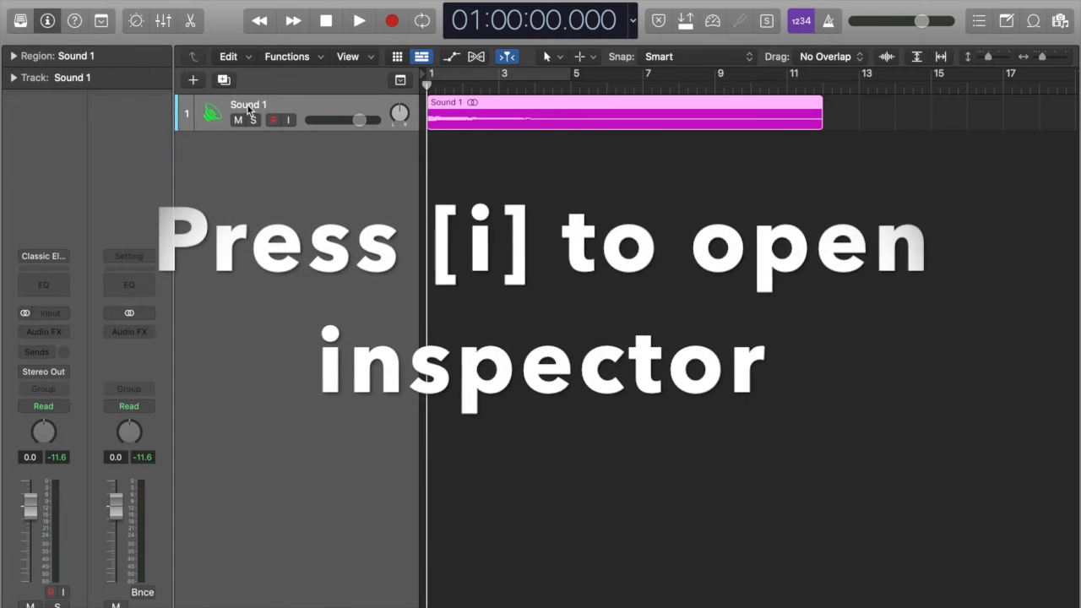
{"action": "left_click", "coordinate": [42, 331]}
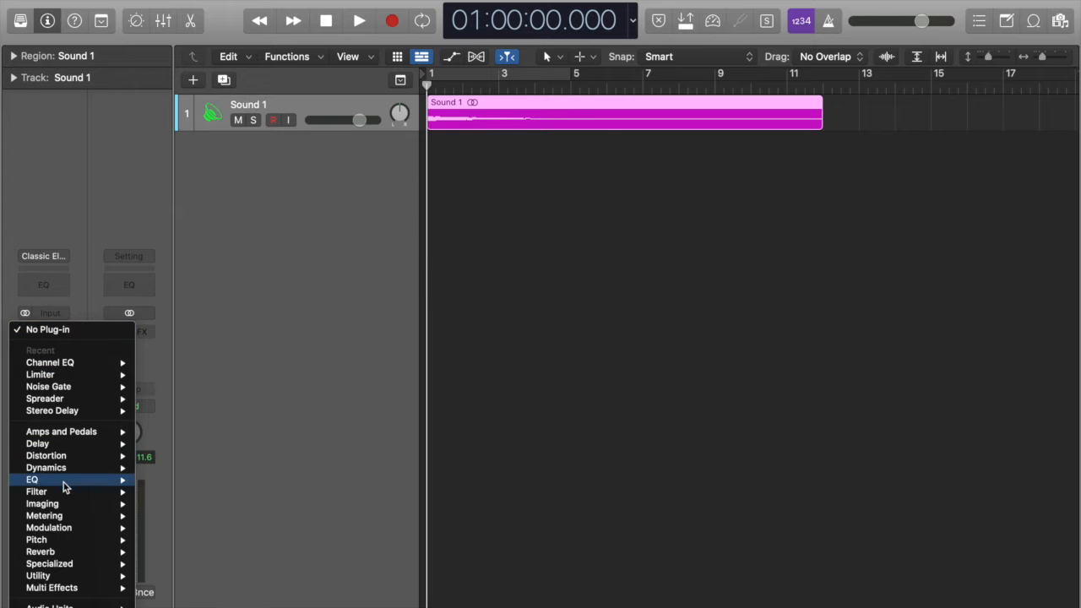
{"action": "mouse_move", "coordinate": [79, 518]}
{"action": "mouse_move", "coordinate": [207, 577]}
{"action": "left_click", "coordinate": [291, 576]}
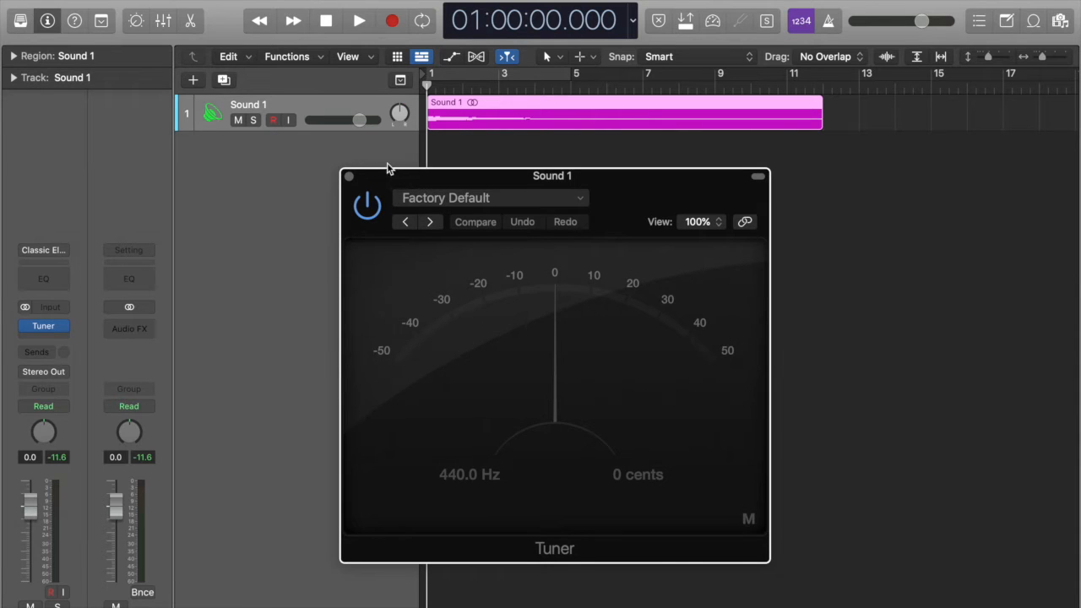
Step: Play Sound 1 to read its pitch in the Tuner, stop playback and close the plug-in window
{"action": "key", "text": "space"}
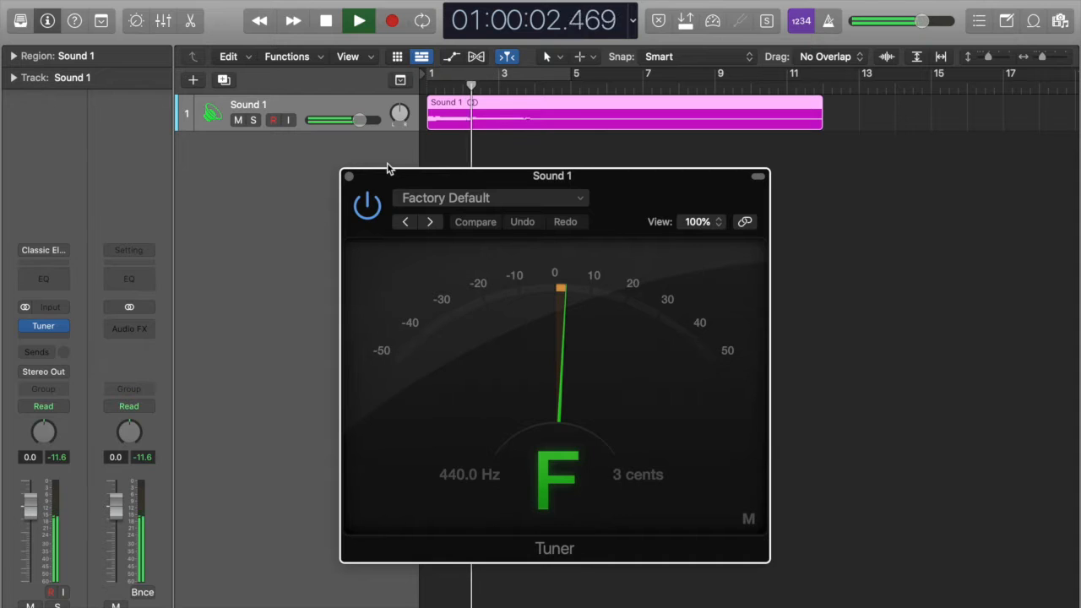
{"action": "key", "text": "space"}
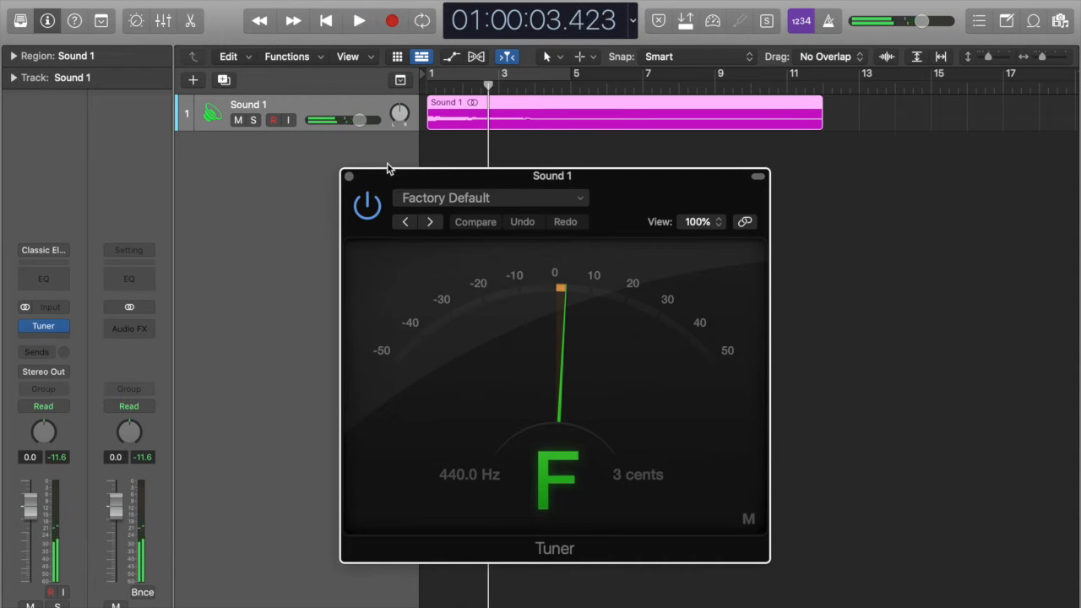
{"action": "left_click", "coordinate": [349, 177]}
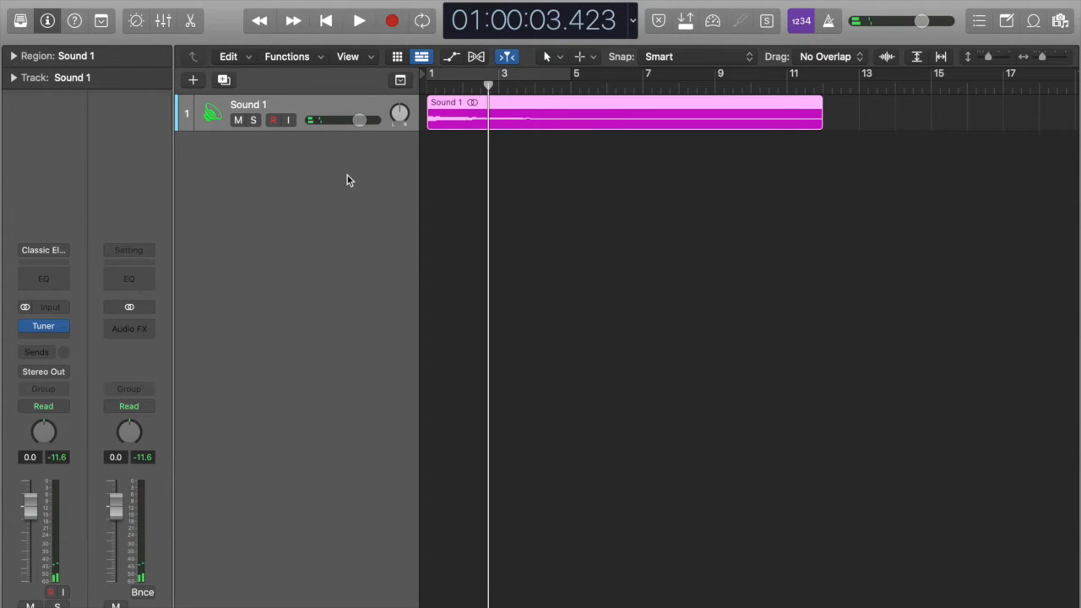
Step: Enter F as the Pitch in the project Note Pad and close the notes
{"action": "left_click", "coordinate": [1005, 22]}
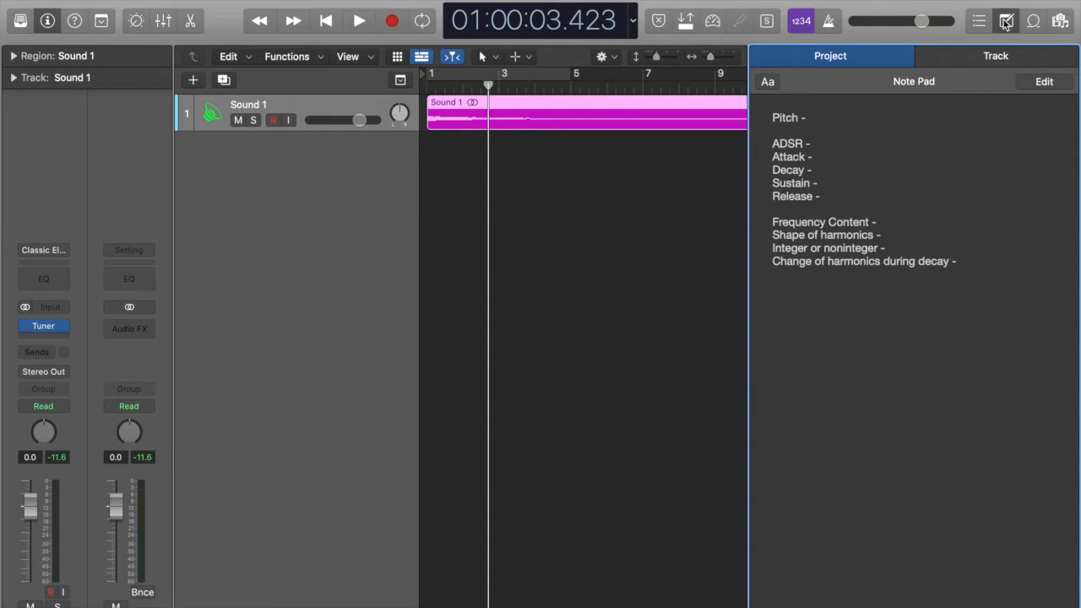
{"action": "left_click", "coordinate": [828, 117]}
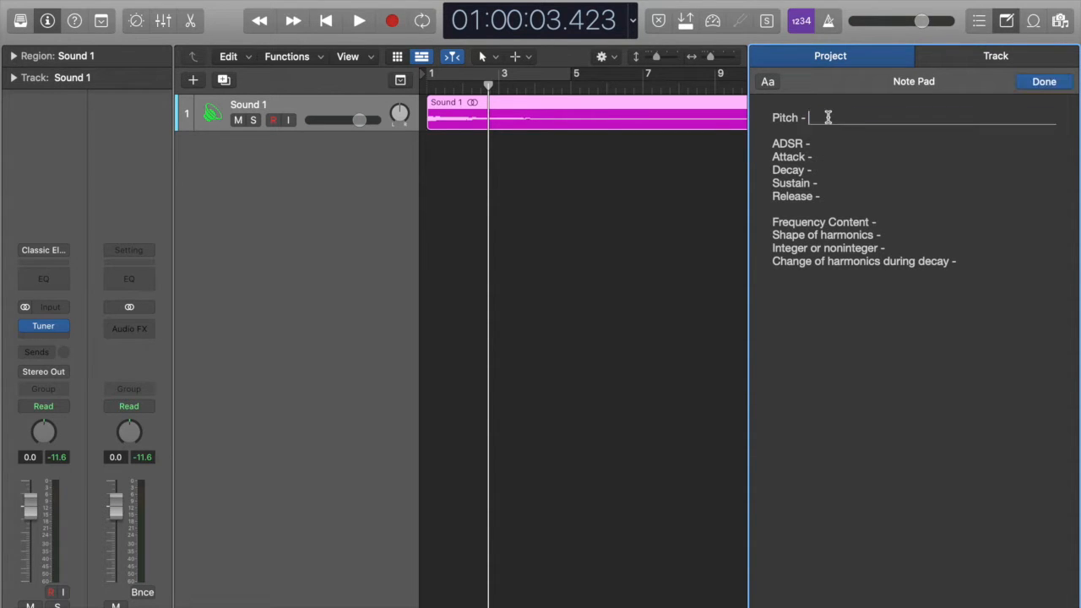
{"action": "type", "text": "F"}
{"action": "left_click", "coordinate": [612, 162]}
{"action": "left_click", "coordinate": [1004, 23]}
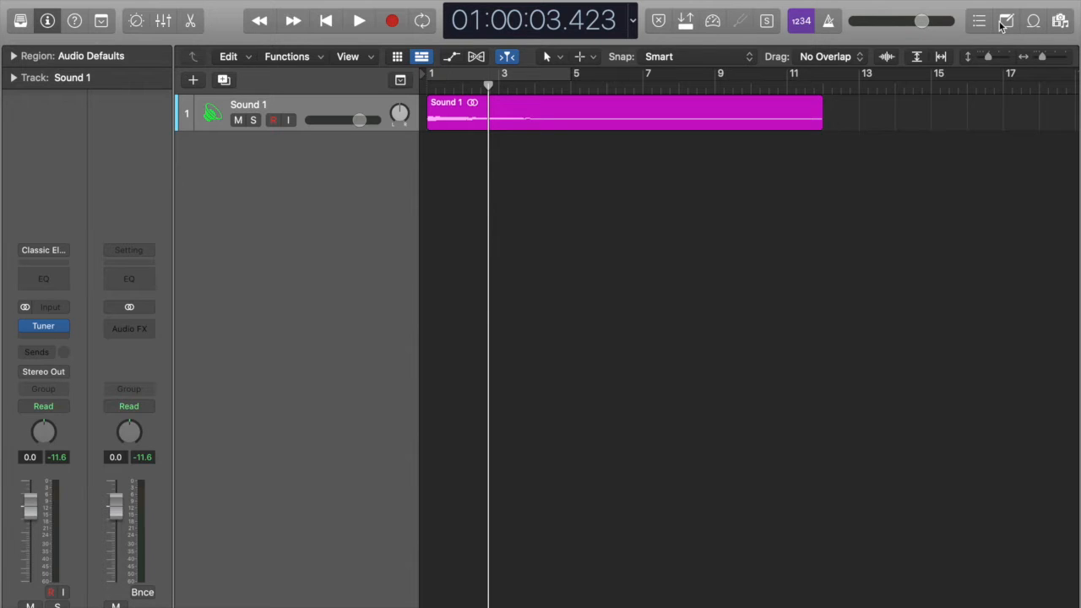
Step: Open the Sound 1 region in the audio editor and enlarge its waveform vertically until the peak reaches about 100
{"action": "double_click", "coordinate": [451, 121]}
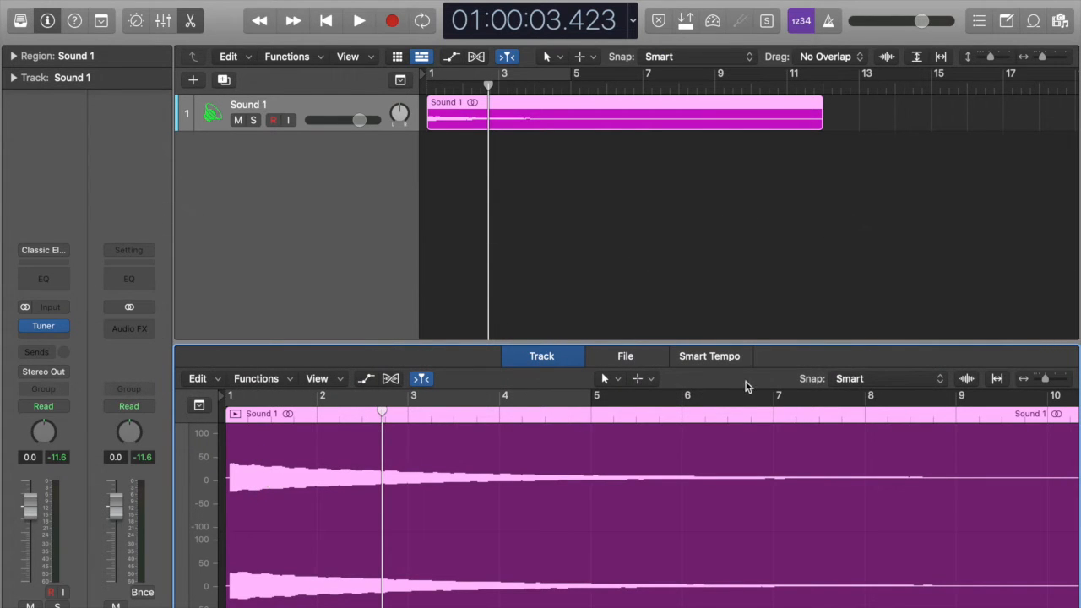
{"action": "left_click", "coordinate": [967, 379]}
{"action": "left_click_drag", "start_coordinate": [968, 380], "coordinate": [967, 354]}
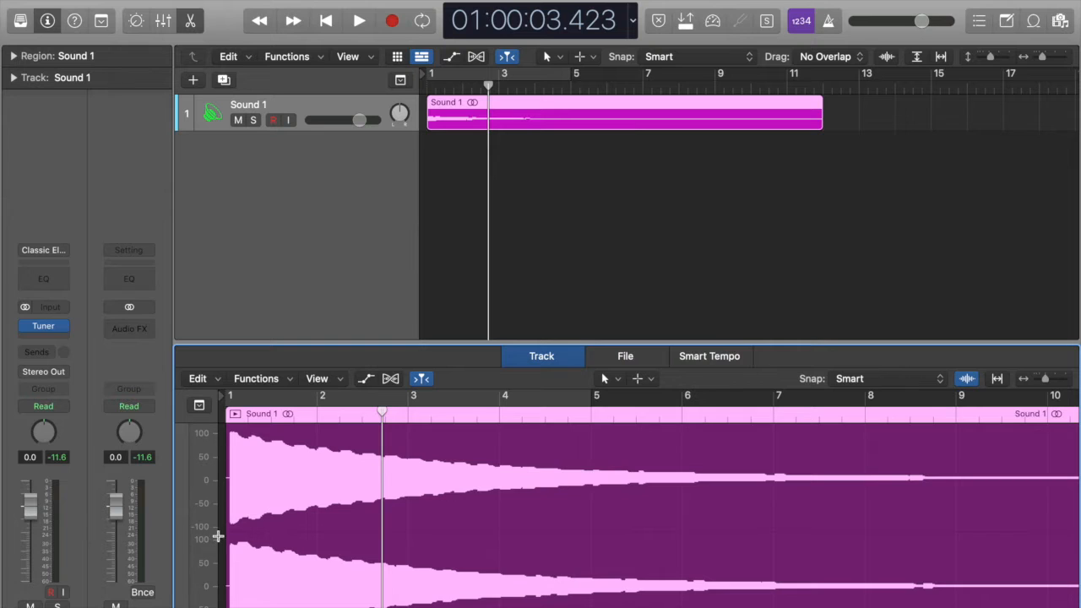
{"action": "left_click_drag", "start_coordinate": [967, 386], "coordinate": [971, 388]}
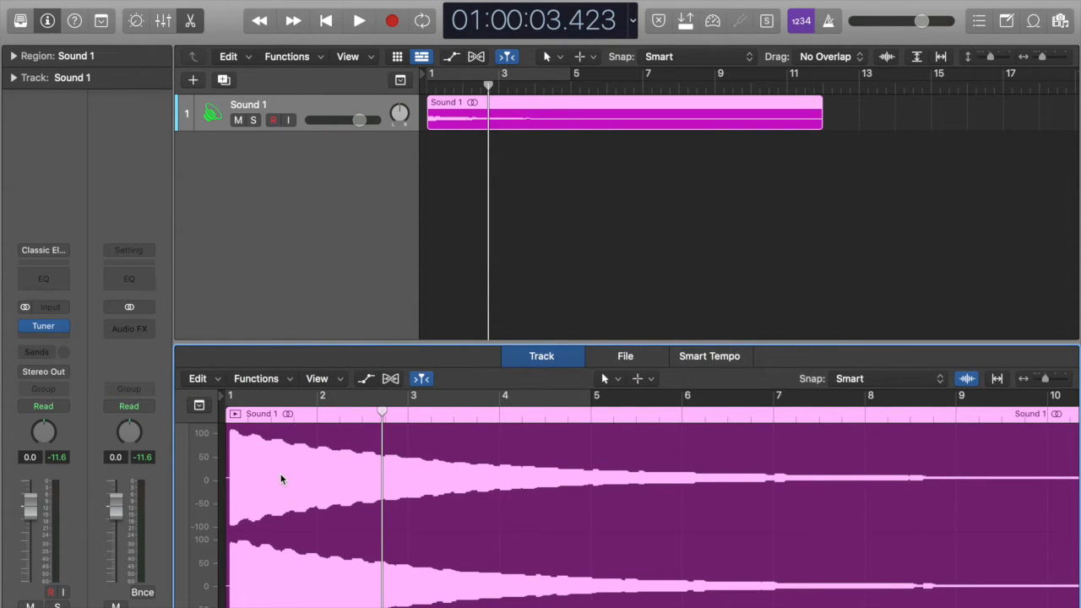
Step: Place the playhead at the first full peak of the Sound 1 waveform, and after reading the time, at the sound's onset
{"action": "left_click", "coordinate": [226, 404]}
{"action": "scroll", "coordinate": [242, 450], "scroll_direction": "up", "scroll_amount": 10}
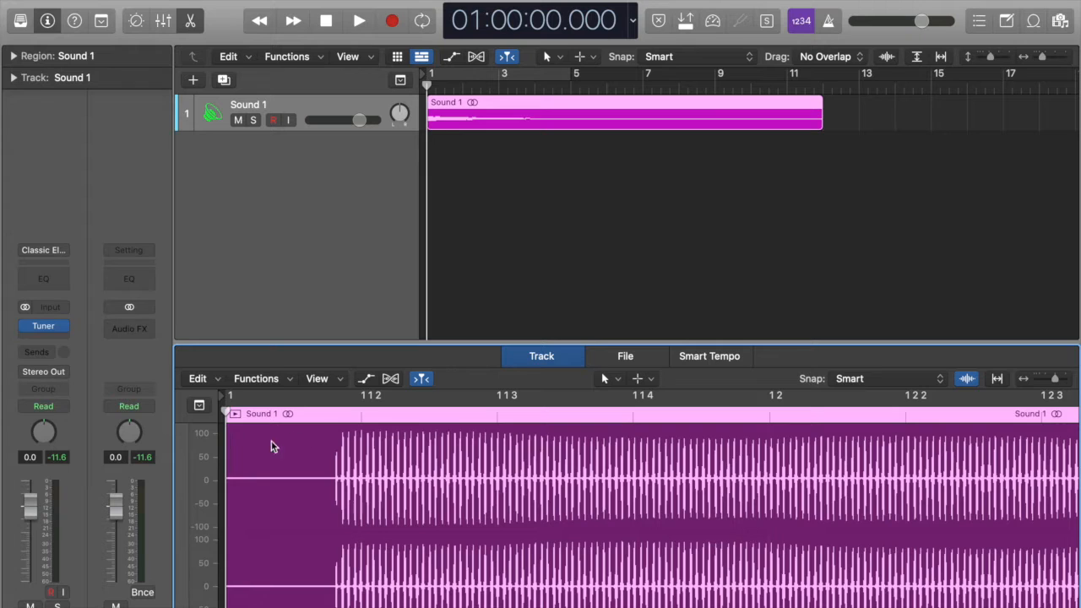
{"action": "left_click", "coordinate": [338, 397]}
{"action": "left_click_drag", "start_coordinate": [337, 412], "coordinate": [344, 412]}
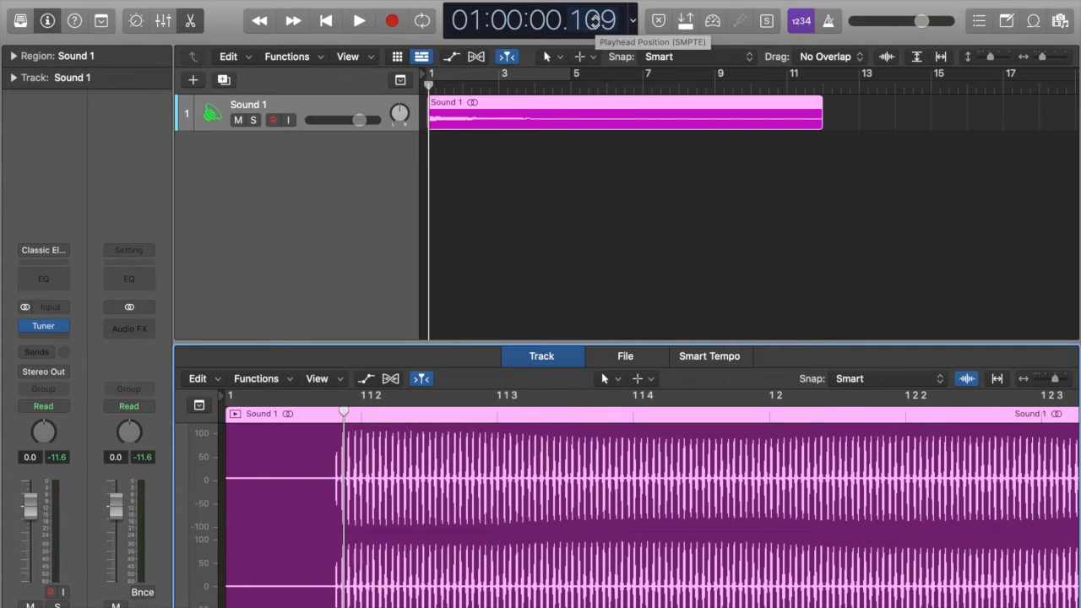
{"action": "left_click_drag", "start_coordinate": [344, 412], "coordinate": [335, 411]}
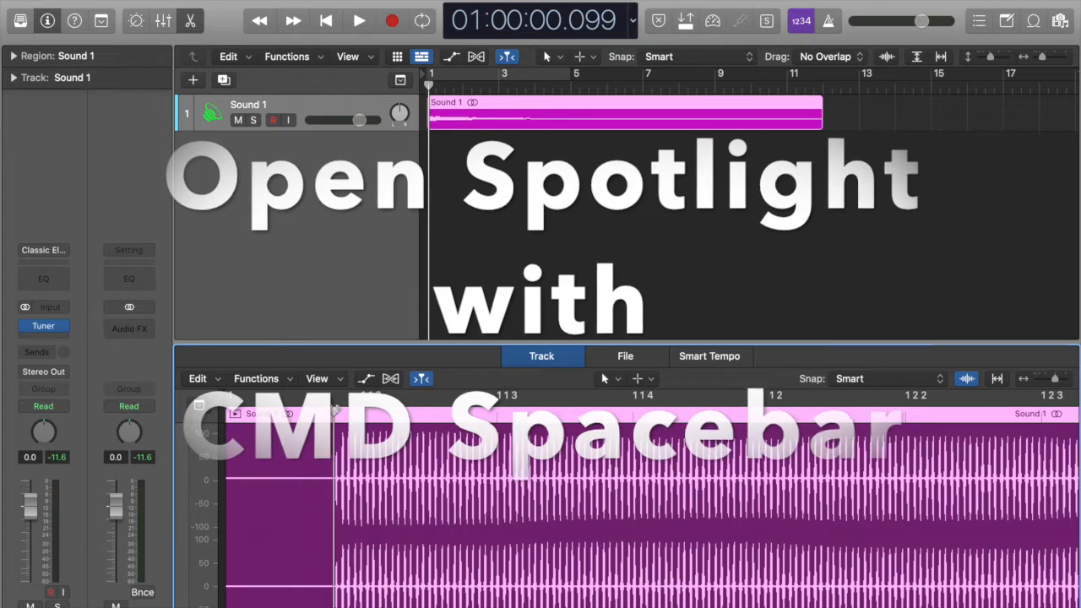
Step: Calculate the attack time in Spotlight as 109-99 and close the search
{"action": "key", "text": "super+space"}
{"action": "key", "text": "BackSpace"}
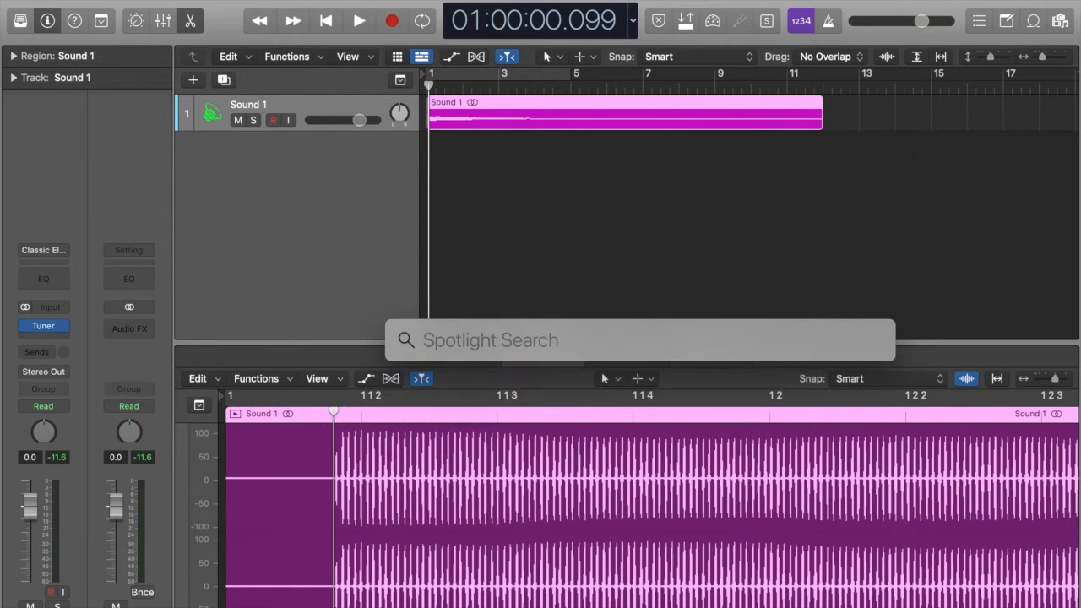
{"action": "type", "text": "109"}
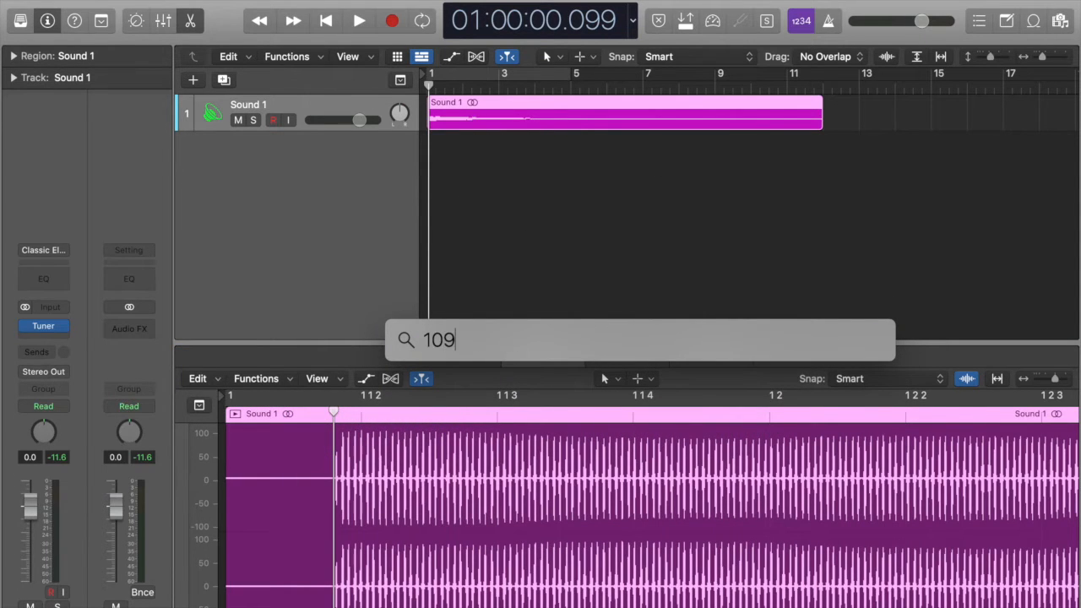
{"action": "type", "text": "-99"}
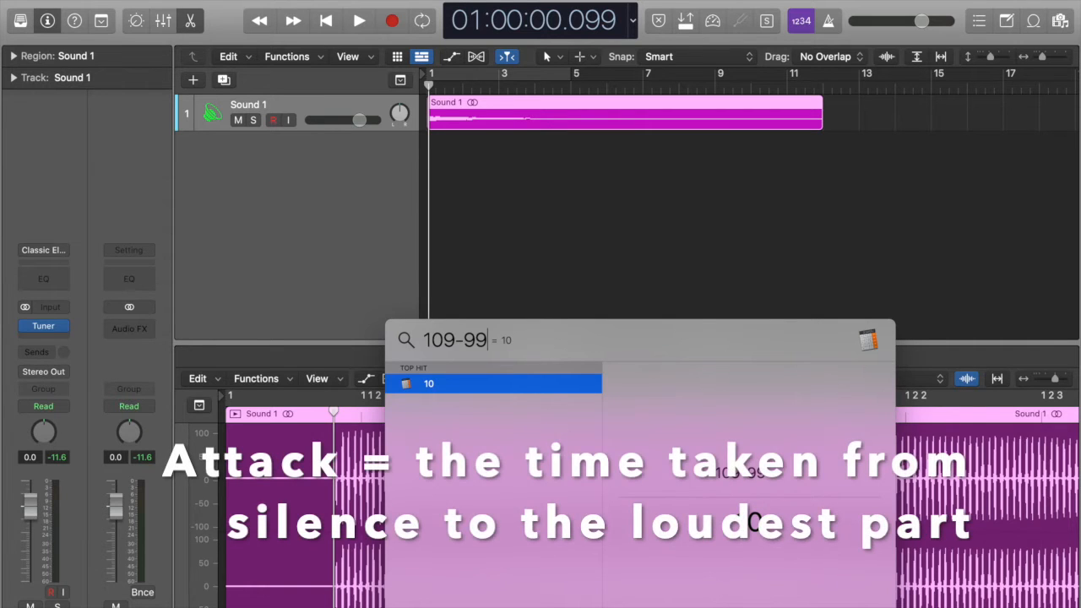
{"action": "key", "text": "Escape"}
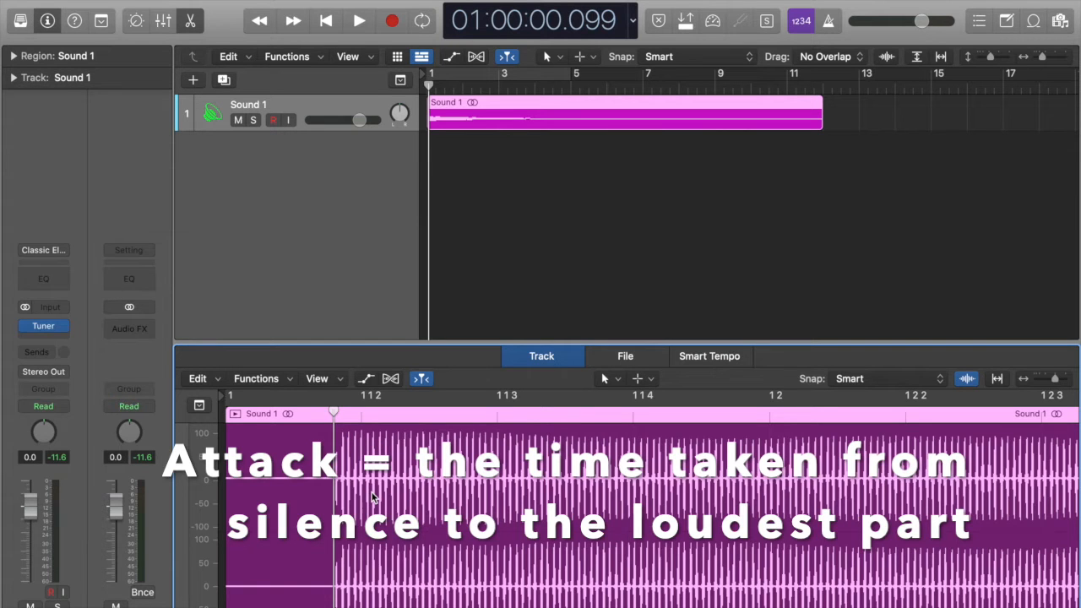
Step: Place the playhead at the end of the attack in the Sound 1 waveform to mark where the decay starts
{"action": "scroll", "coordinate": [373, 497], "scroll_direction": "down", "scroll_amount": 8}
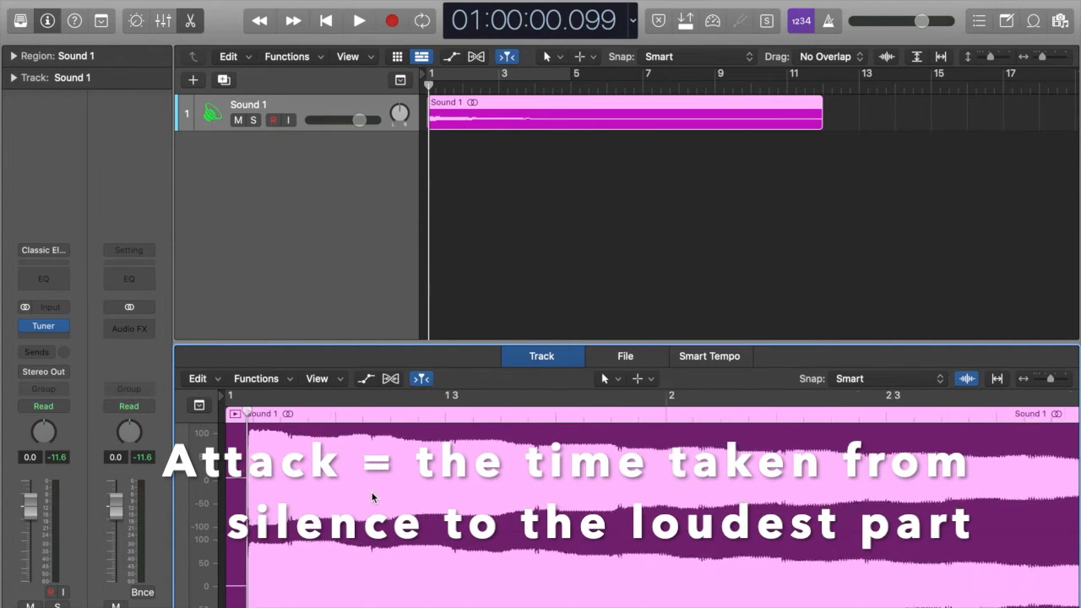
{"action": "scroll", "coordinate": [373, 498], "scroll_direction": "down", "scroll_amount": 6}
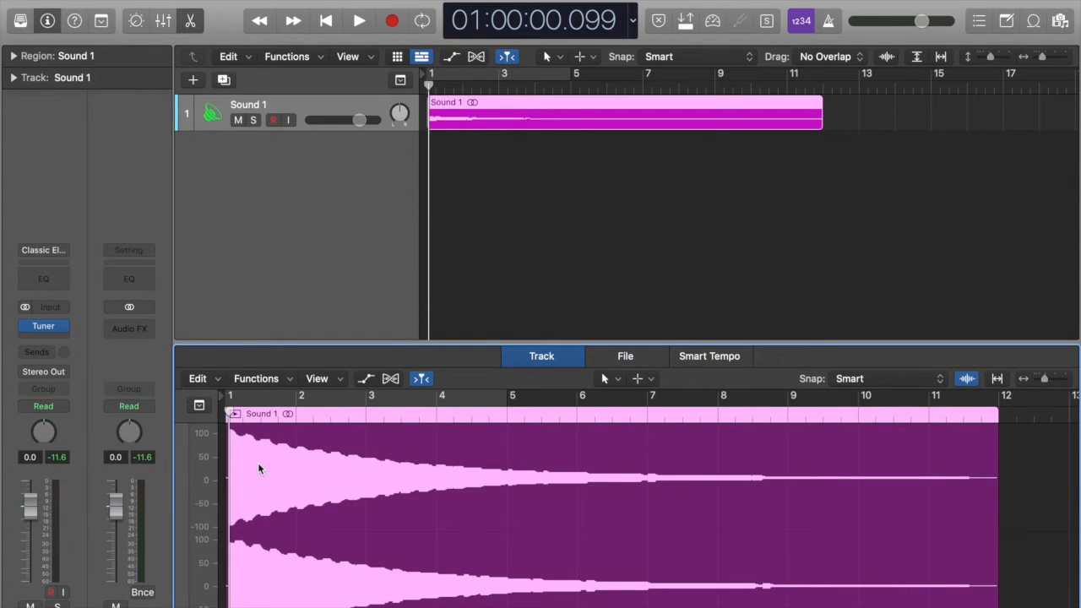
{"action": "key", "text": "super+Right"}
{"action": "key", "text": "super+Right"}
{"action": "key", "text": "super+Right"}
{"action": "key", "text": "super+Right"}
{"action": "key", "text": "super+Right"}
{"action": "key", "text": "super+Right"}
{"action": "key", "text": "super+Right"}
{"action": "key", "text": "super+Right"}
{"action": "key", "text": "super+Right"}
{"action": "key", "text": "super+Right"}
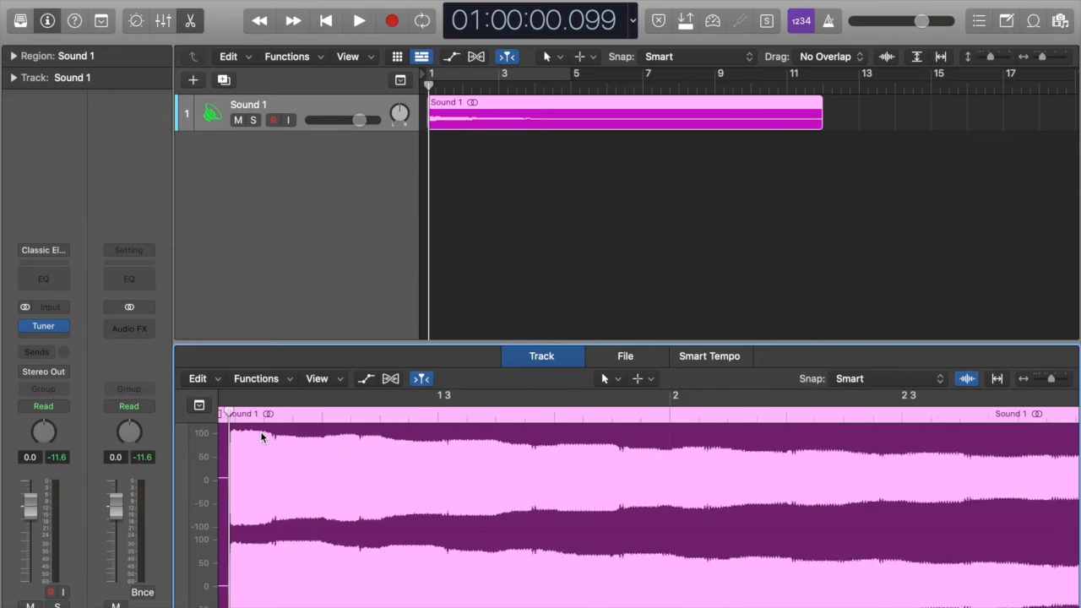
{"action": "left_click", "coordinate": [258, 419]}
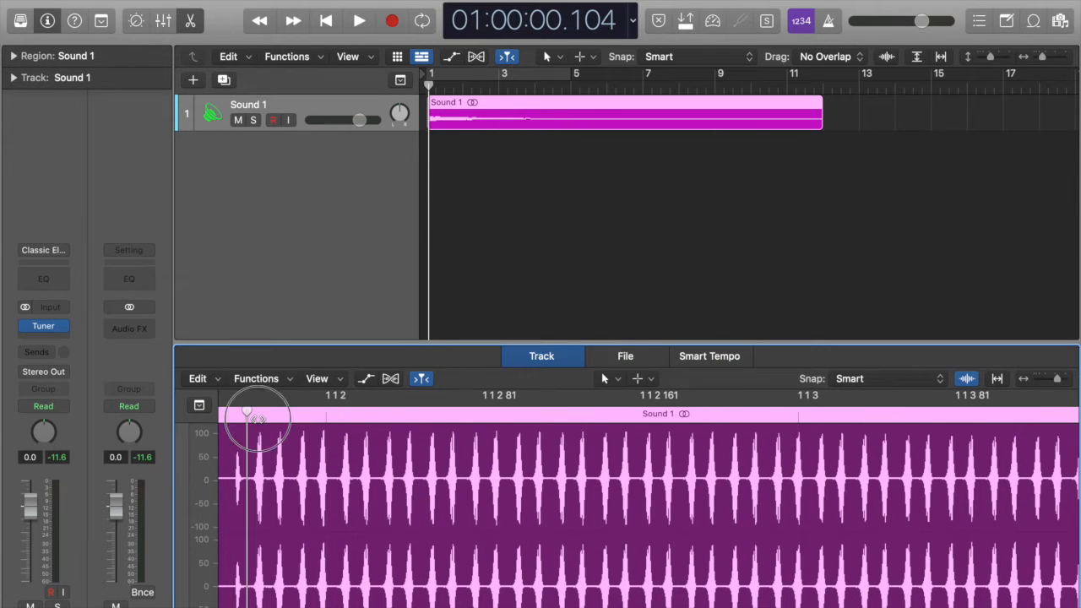
{"action": "left_click", "coordinate": [258, 419]}
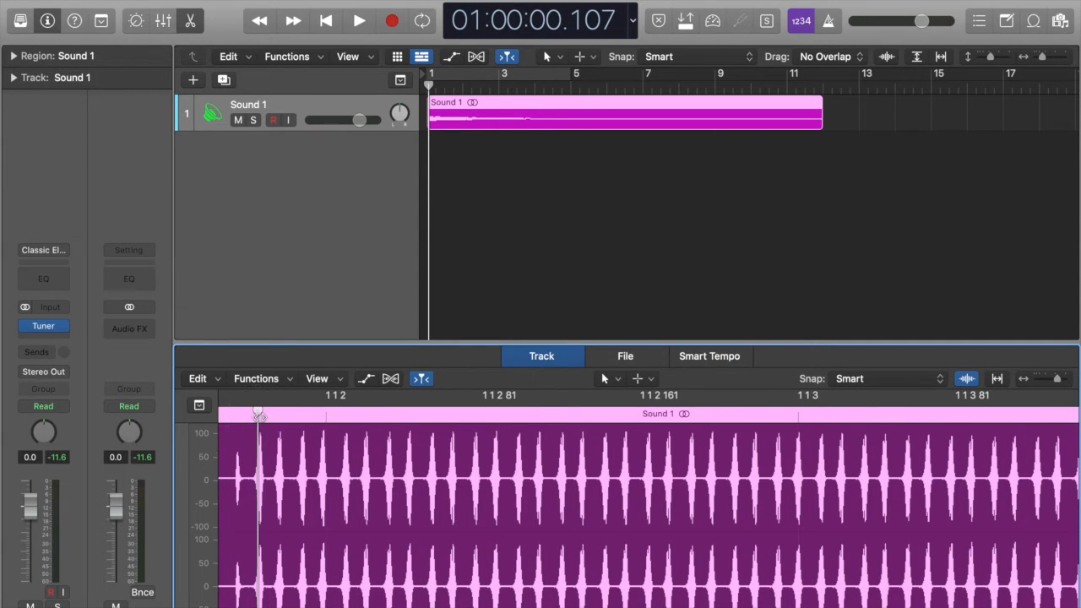
{"action": "left_click", "coordinate": [255, 398]}
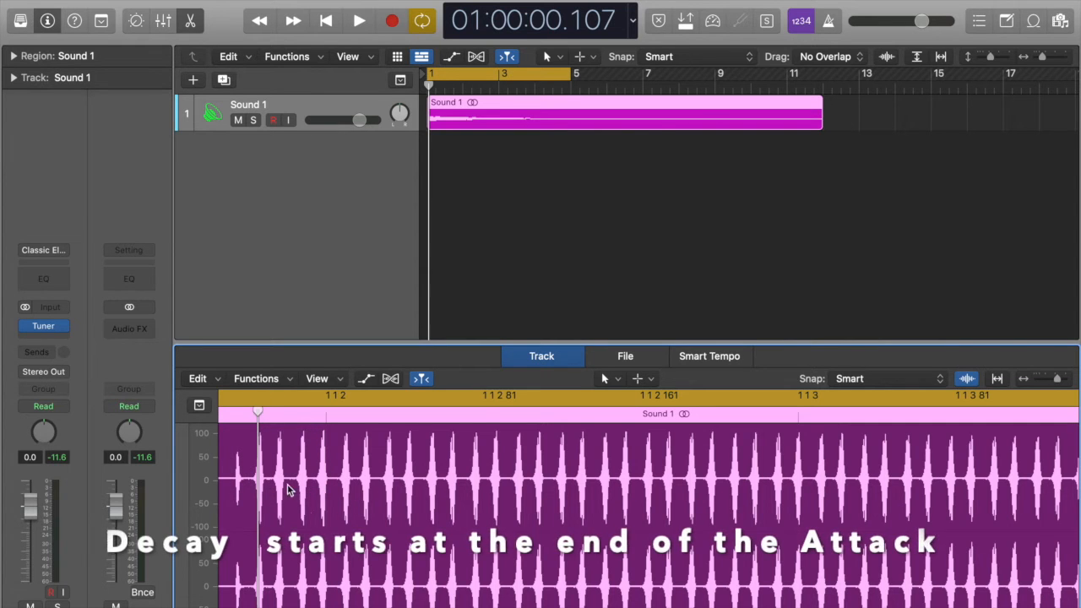
Step: Show the whole Sound 1 waveform and place the playhead where it dies away, between bars 11 and 12, to mark the decay's end
{"action": "key", "text": "super+Left"}
{"action": "key", "text": "super+Left"}
{"action": "key", "text": "super+Left"}
{"action": "key", "text": "super+Left"}
{"action": "key", "text": "super+Left"}
{"action": "key", "text": "super+Left"}
{"action": "key", "text": "super+Left"}
{"action": "key", "text": "super+Left"}
{"action": "key", "text": "super+Left"}
{"action": "key", "text": "super+Left"}
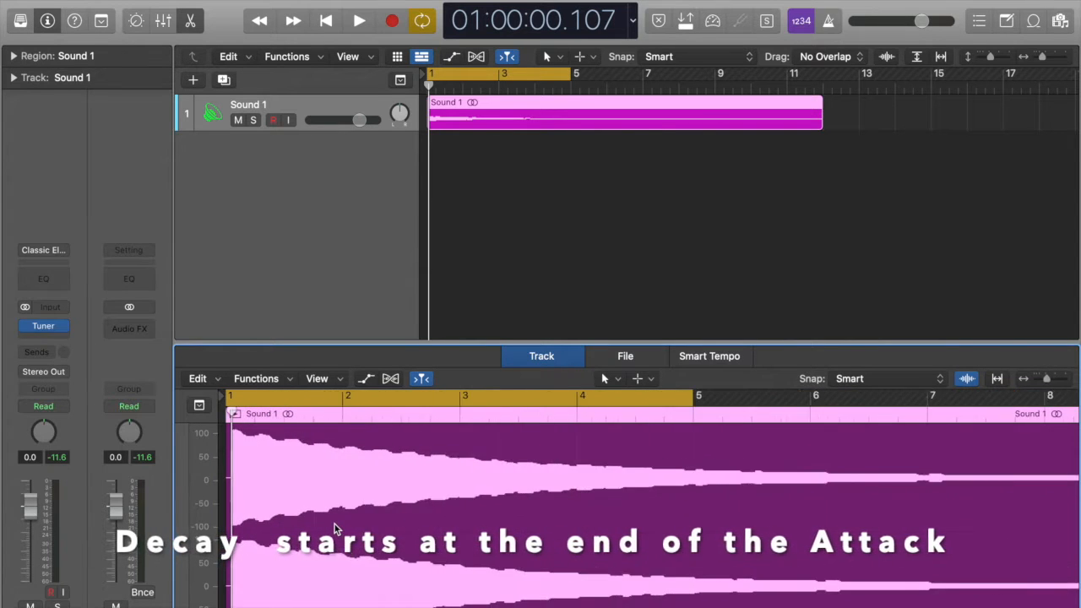
{"action": "key", "text": "super+Left"}
{"action": "key", "text": "super+Left"}
{"action": "key", "text": "super+Left"}
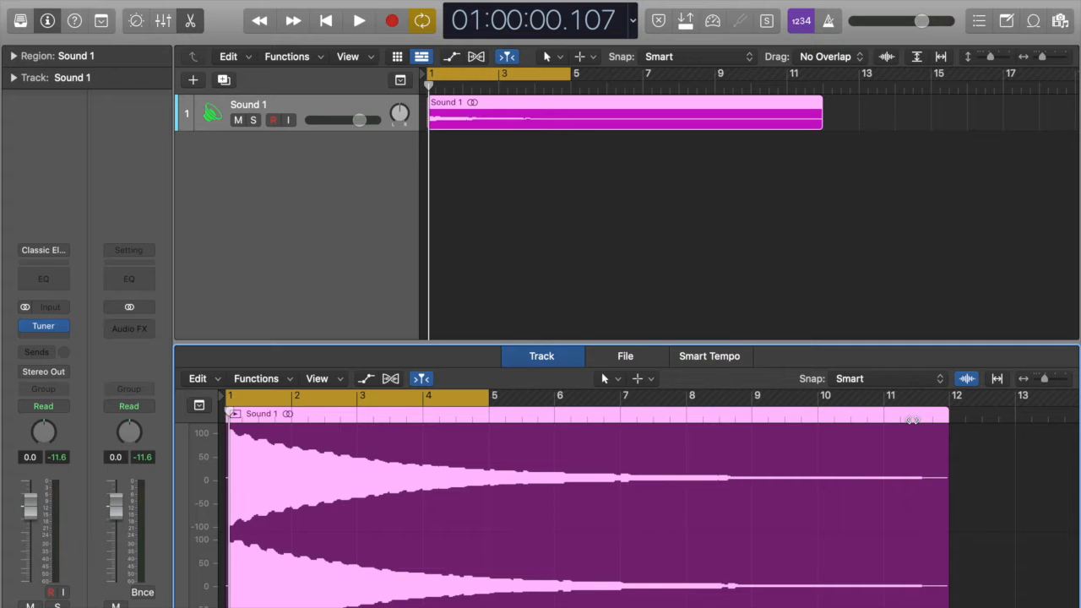
{"action": "left_click", "coordinate": [912, 420]}
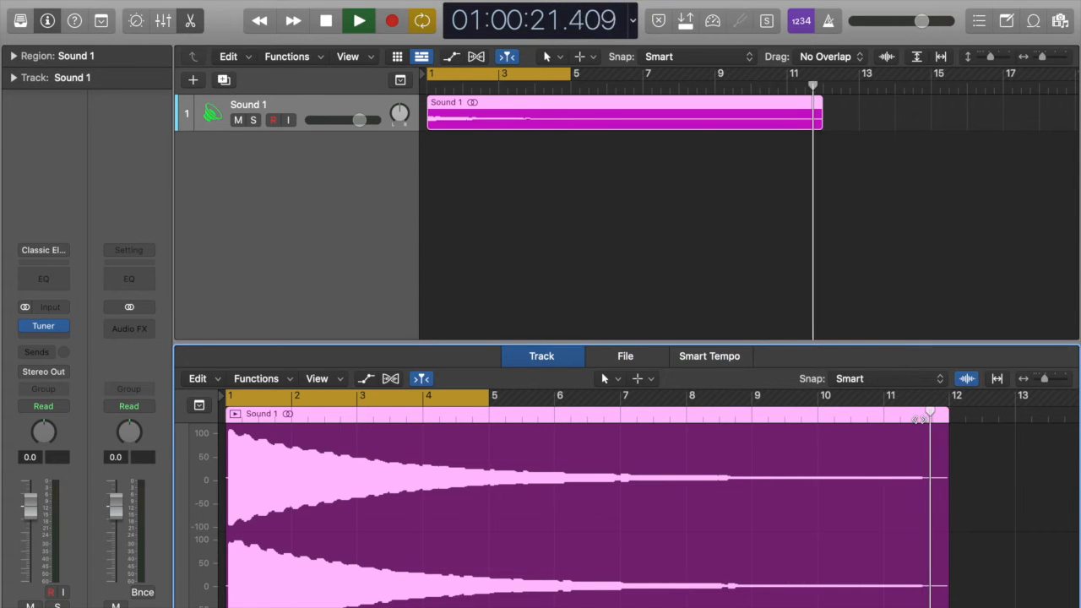
{"action": "key", "text": "space"}
{"action": "left_click", "coordinate": [919, 420]}
{"action": "left_click_drag", "start_coordinate": [919, 420], "coordinate": [922, 419]}
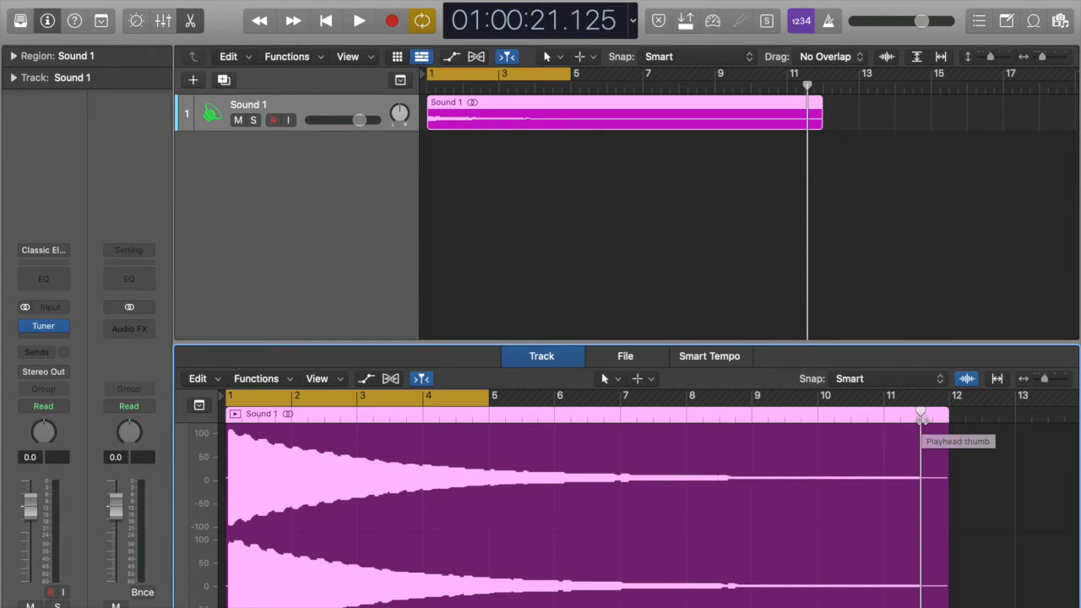
Step: Calculate the decay time in Spotlight as 21125-109 and close the search
{"action": "key", "text": "super+space"}
{"action": "type", "text": "2112"}
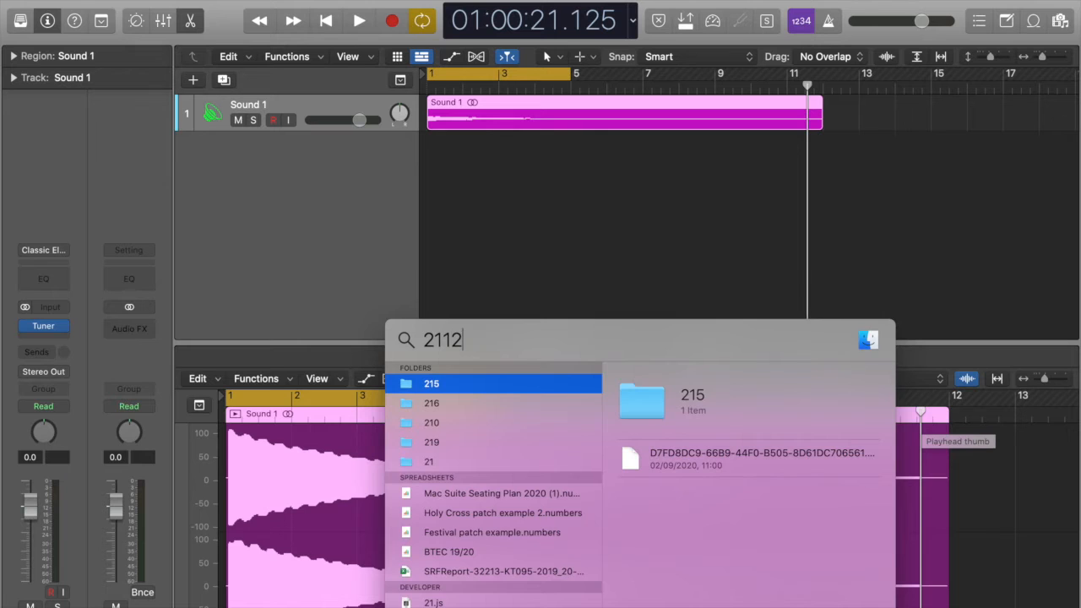
{"action": "type", "text": "5"}
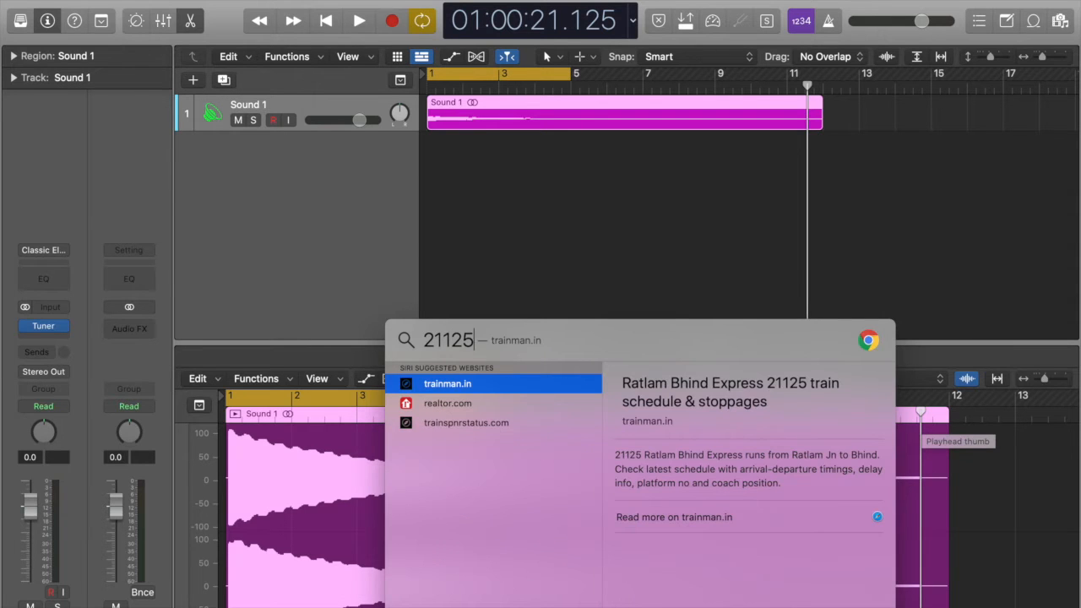
{"action": "type", "text": "-"}
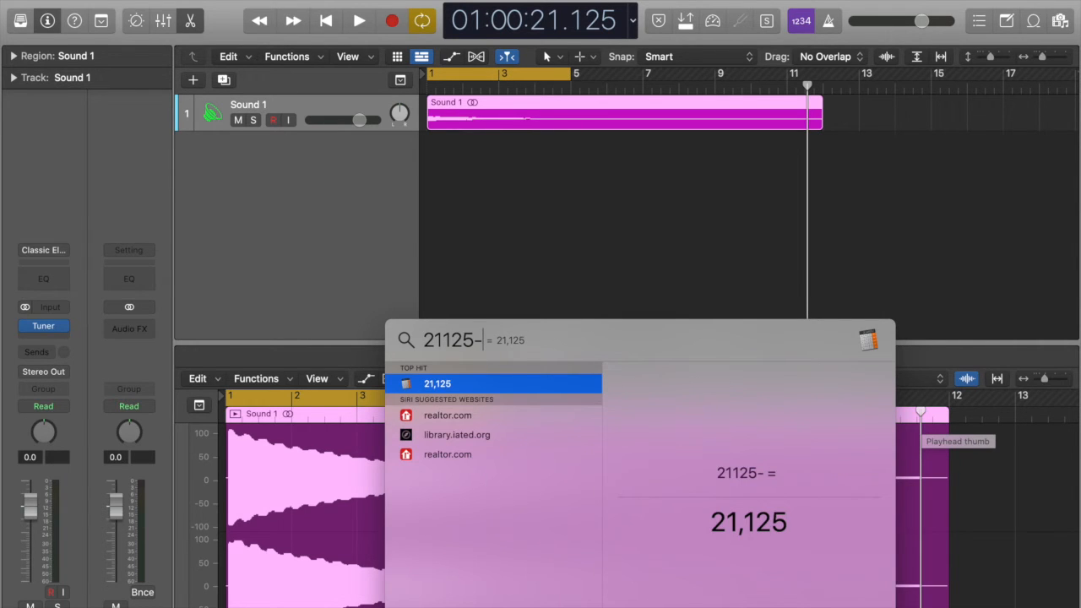
{"action": "type", "text": "109"}
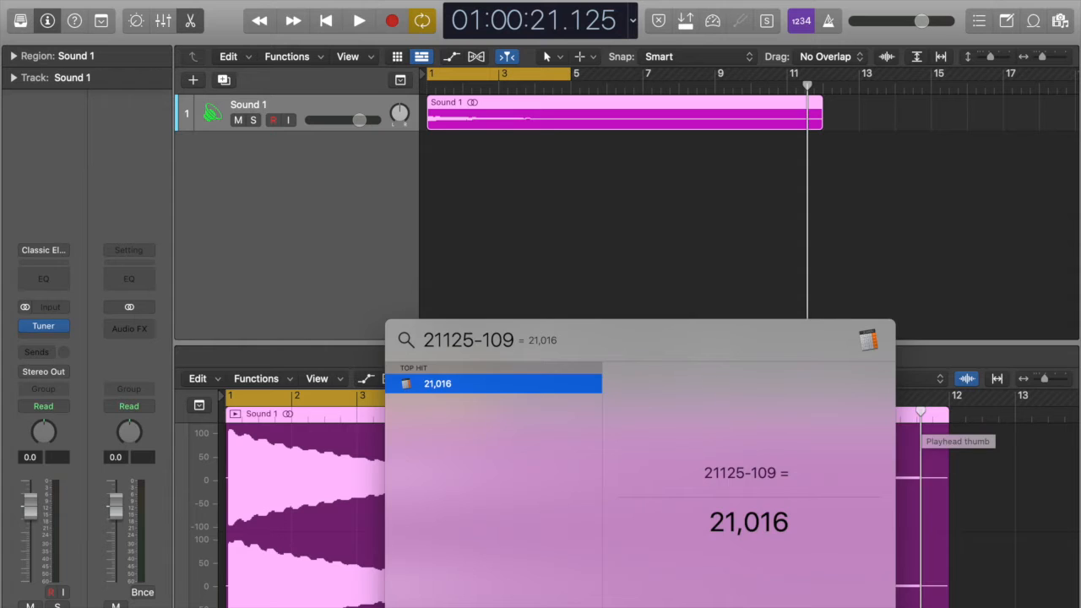
{"action": "key", "text": "Escape"}
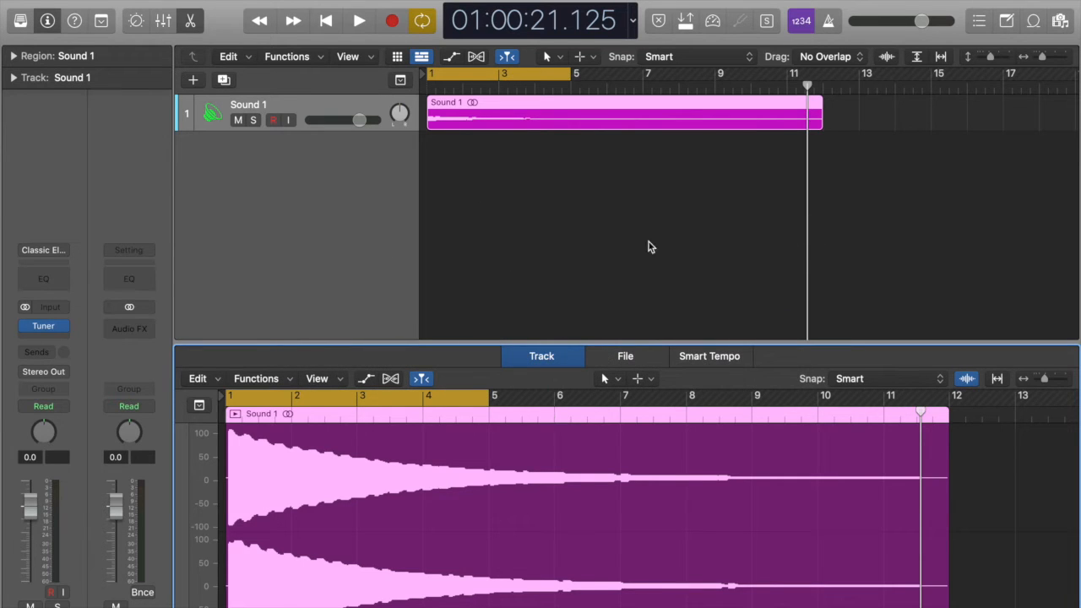
Step: Fill in the project Note Pad with Attack 10, Decay 21016, Sustain no and Release not used, and close it
{"action": "left_click", "coordinate": [1007, 21]}
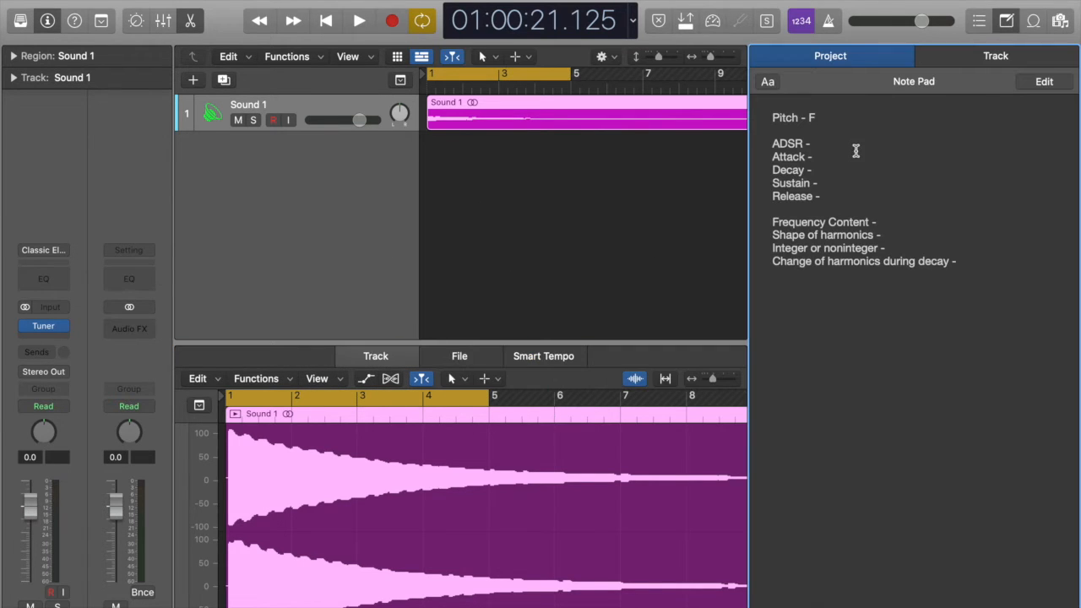
{"action": "left_click", "coordinate": [819, 157]}
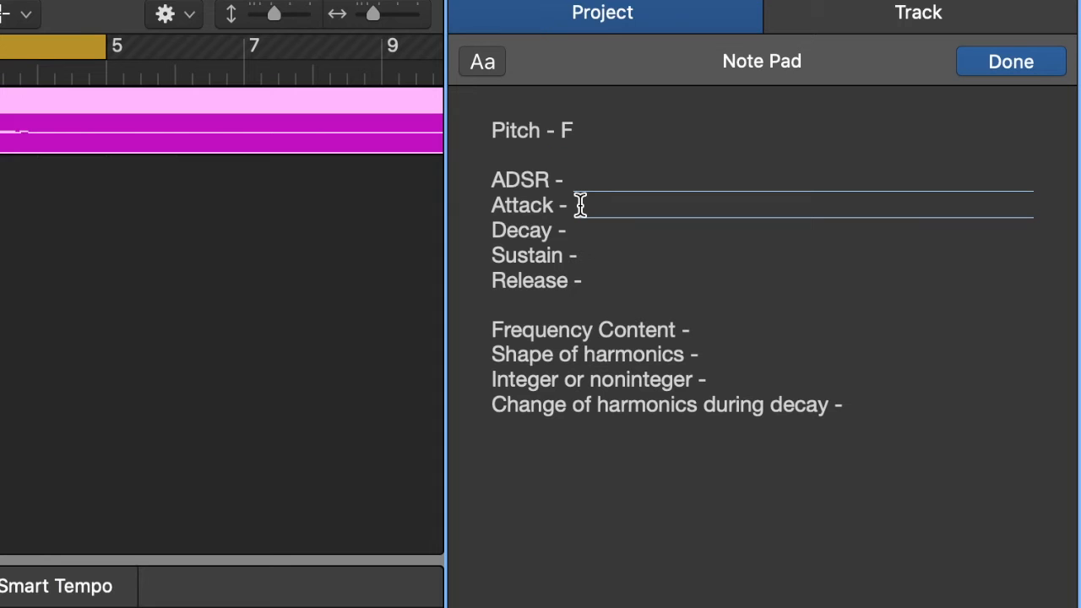
{"action": "type", "text": "10"}
{"action": "left_click", "coordinate": [589, 234]}
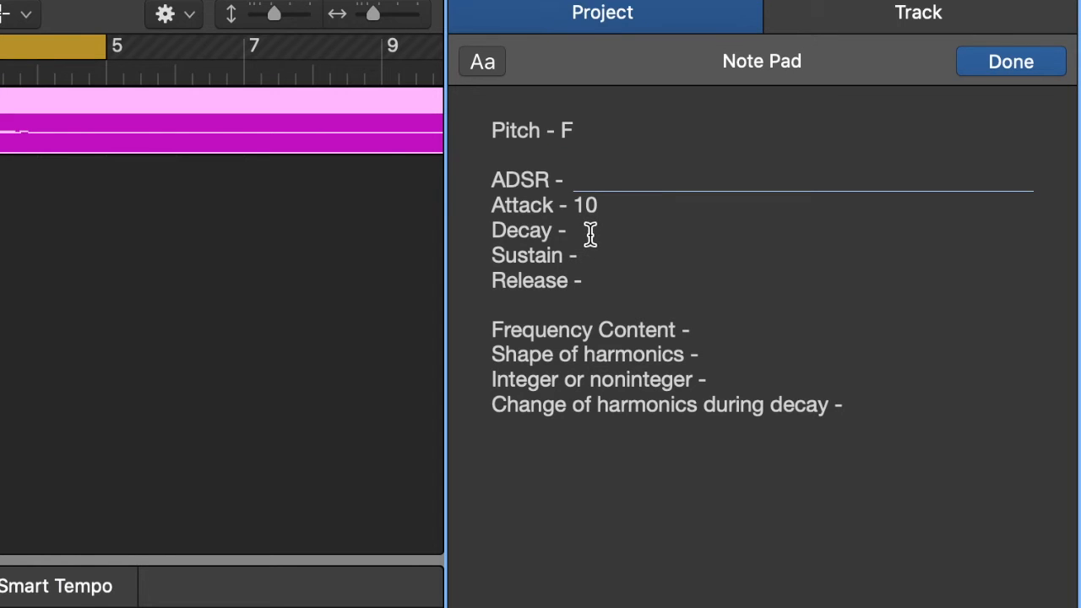
{"action": "type", "text": "21016"}
{"action": "left_click", "coordinate": [683, 256]}
{"action": "type", "text": "not used"}
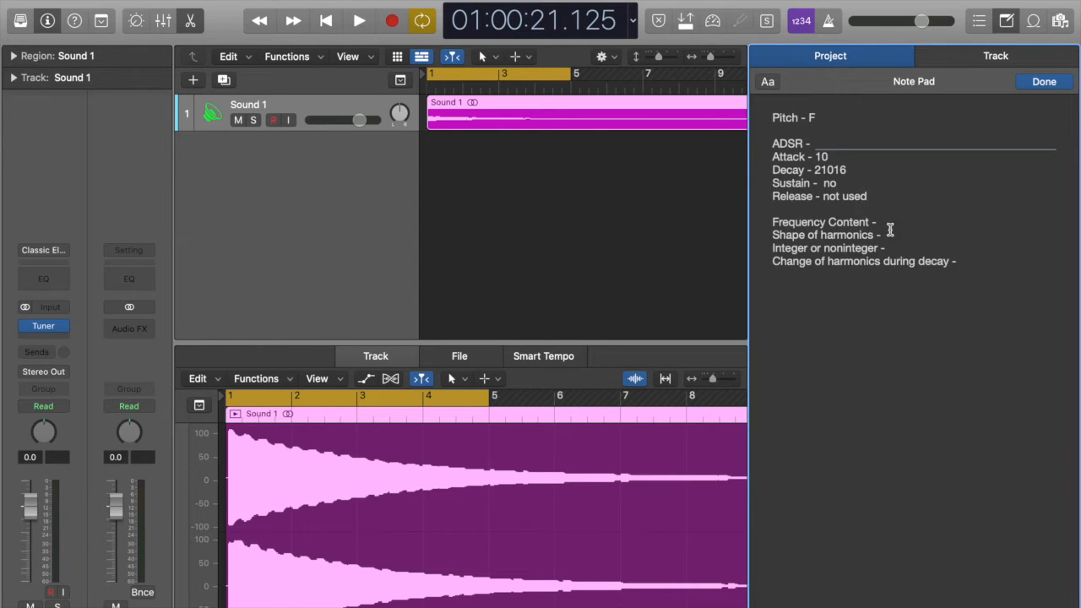
{"action": "left_click", "coordinate": [1009, 21]}
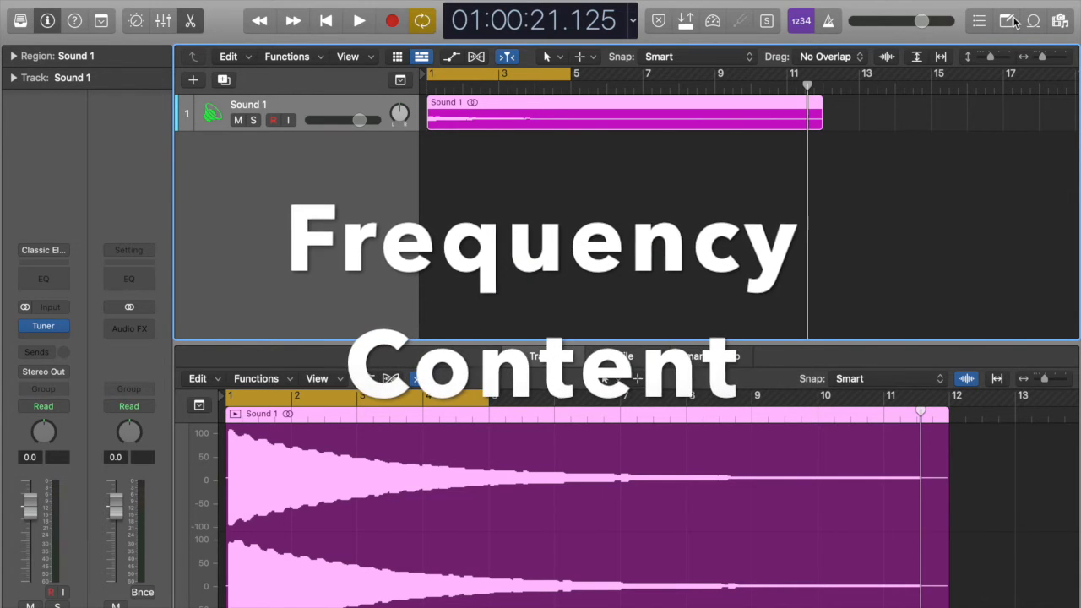
Step: Add a Channel EQ to the Sound 1 channel strip and switch off cycle mode
{"action": "left_click", "coordinate": [47, 282]}
{"action": "key", "text": "c"}
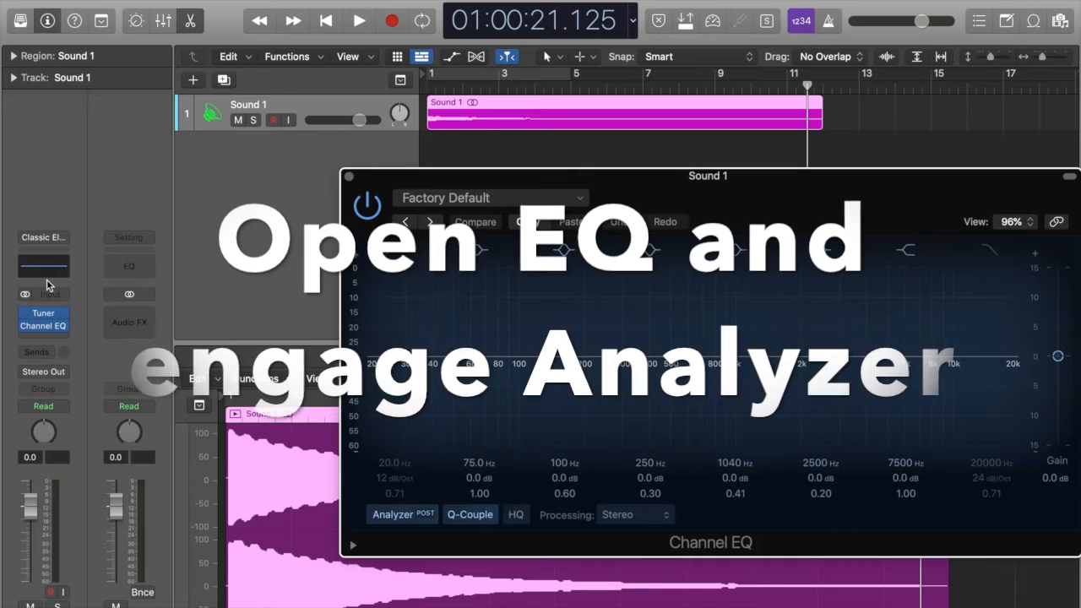
{"action": "left_click_drag", "start_coordinate": [438, 177], "coordinate": [296, 69]}
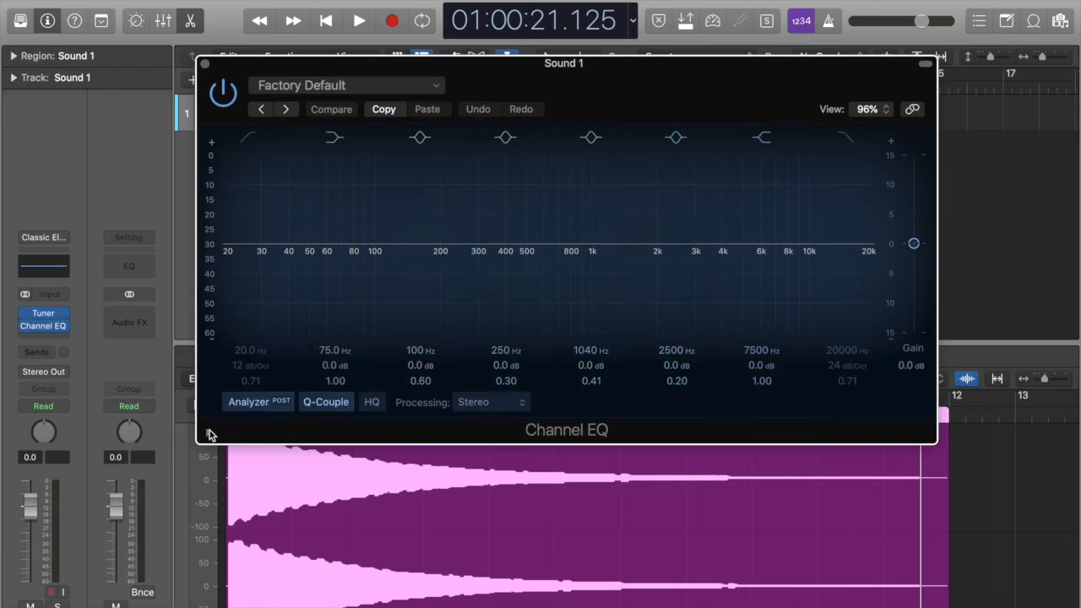
Step: Reveal the Channel EQ's extra settings and set the Analyzer Decay to 30 dB/s, keeping the Sound 1 region in view
{"action": "left_click", "coordinate": [209, 434]}
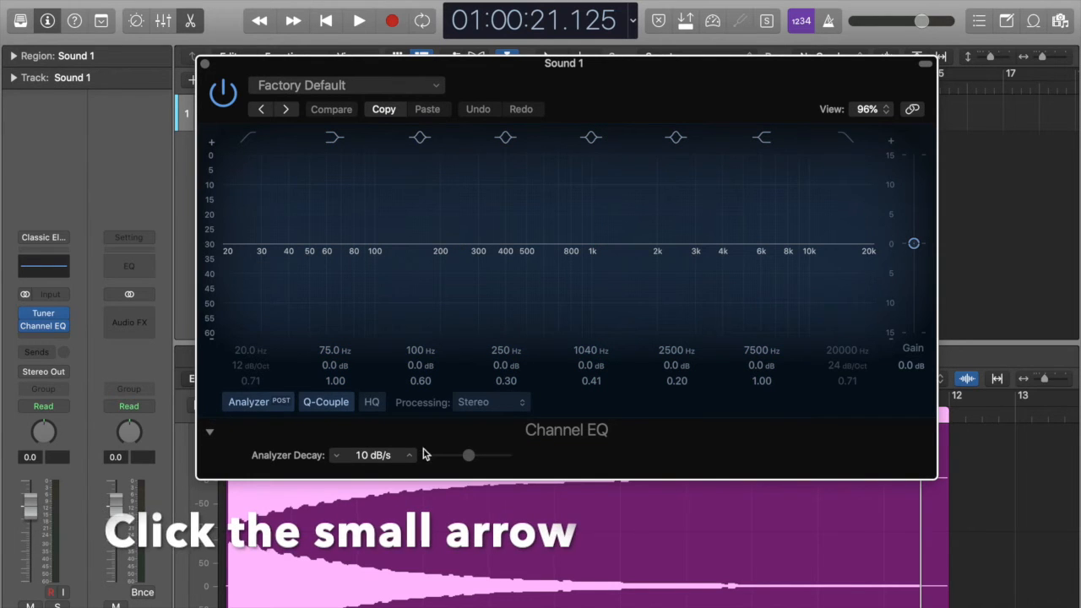
{"action": "left_click_drag", "start_coordinate": [468, 455], "coordinate": [541, 457]}
{"action": "left_click_drag", "start_coordinate": [587, 112], "coordinate": [588, 181]}
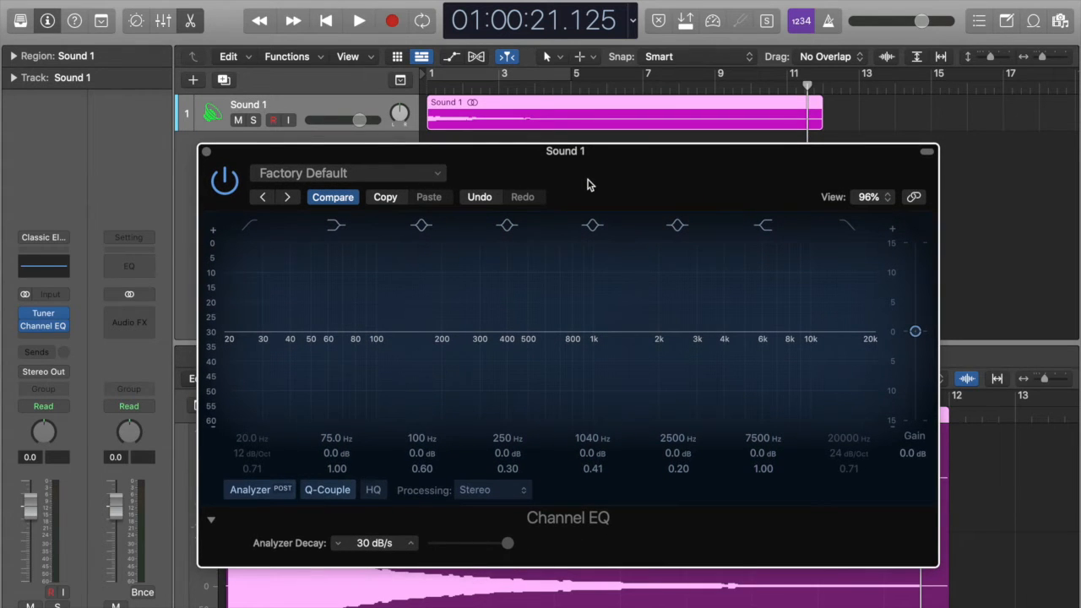
Step: Play Sound 1 from the start to examine how its harmonics decay, shifting the analyzer scale to 35–95 to follow the fundamental
{"action": "key", "text": "Return"}
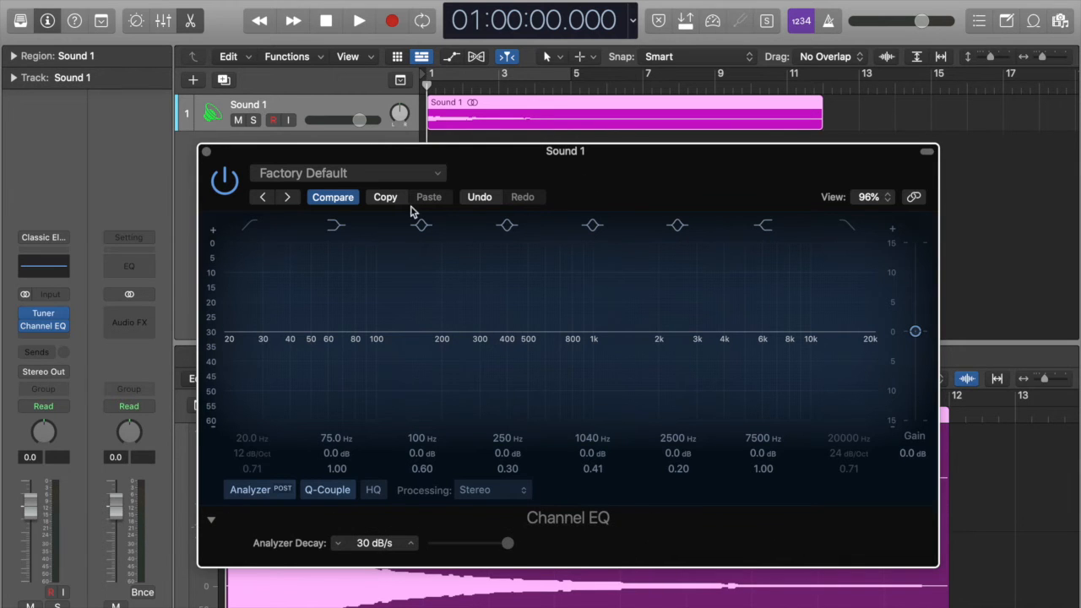
{"action": "key", "text": "space"}
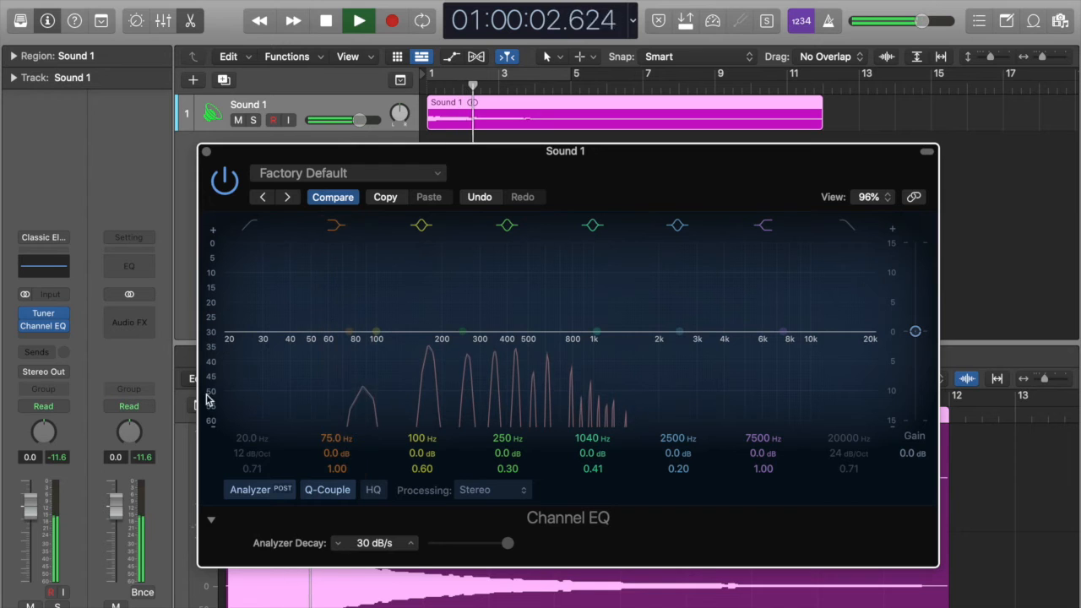
{"action": "left_click_drag", "start_coordinate": [211, 405], "coordinate": [203, 281]}
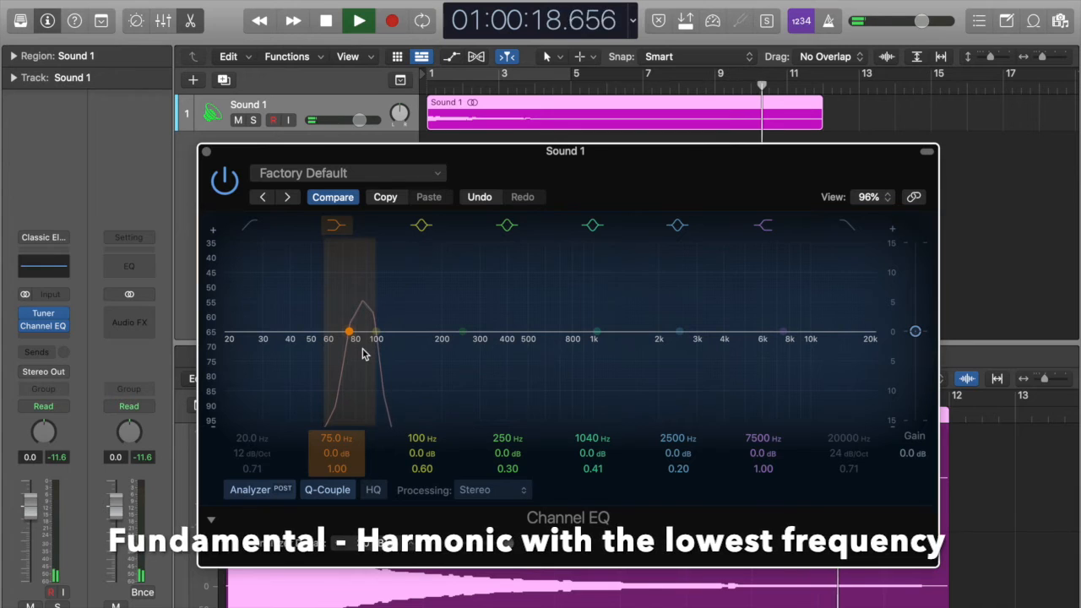
{"action": "key", "text": "space"}
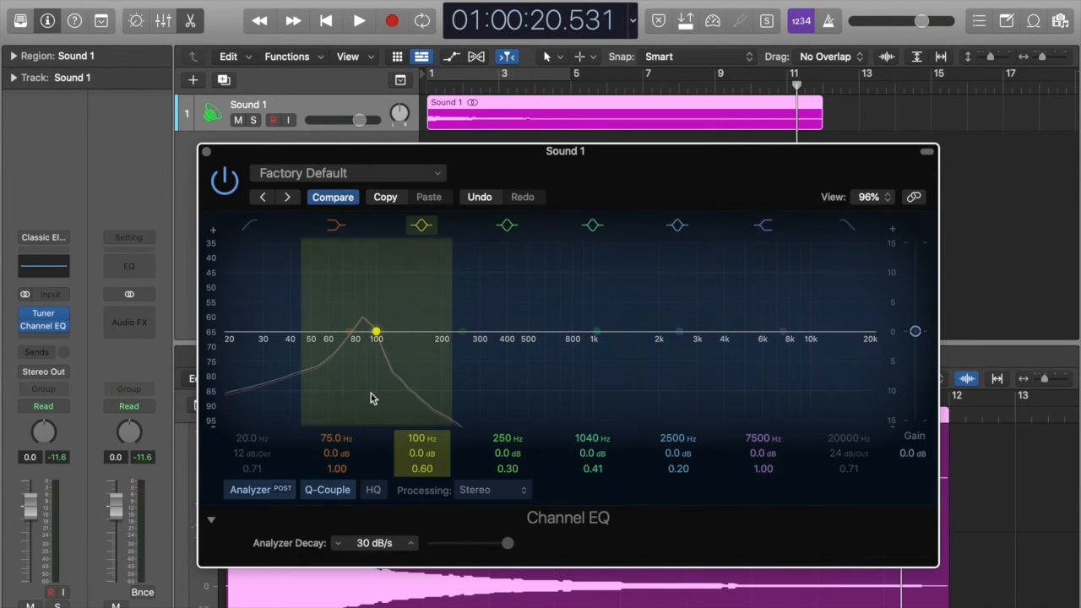
Step: Set the Analyzer Decay to 0 dB/s and play Sound 1 from the start to capture its harmonic spectrum, stopping after about 8.5 seconds
{"action": "key", "text": "Return"}
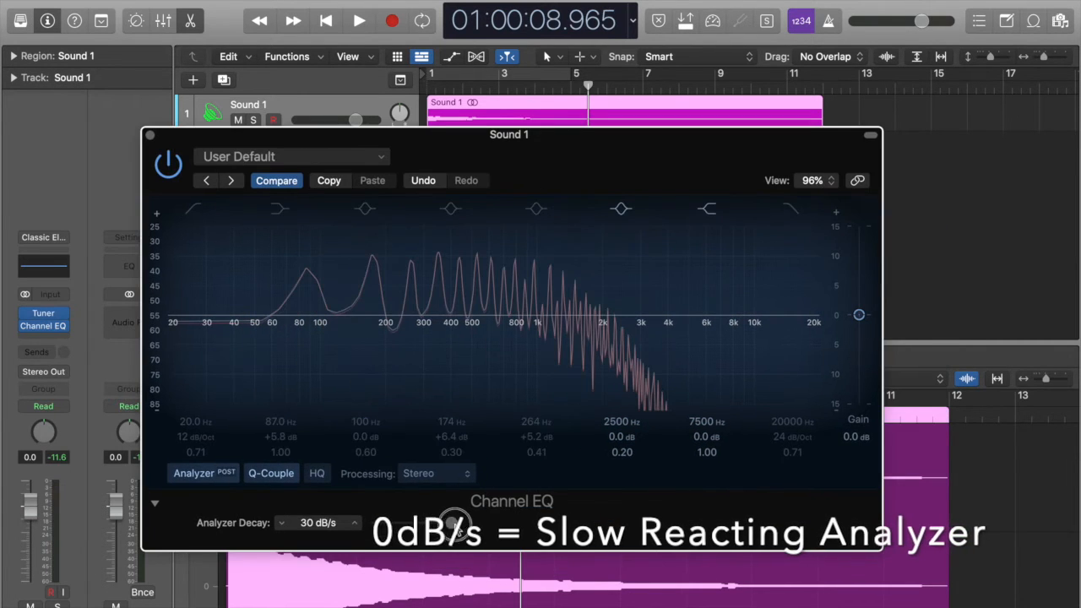
{"action": "left_click_drag", "start_coordinate": [452, 524], "coordinate": [369, 524]}
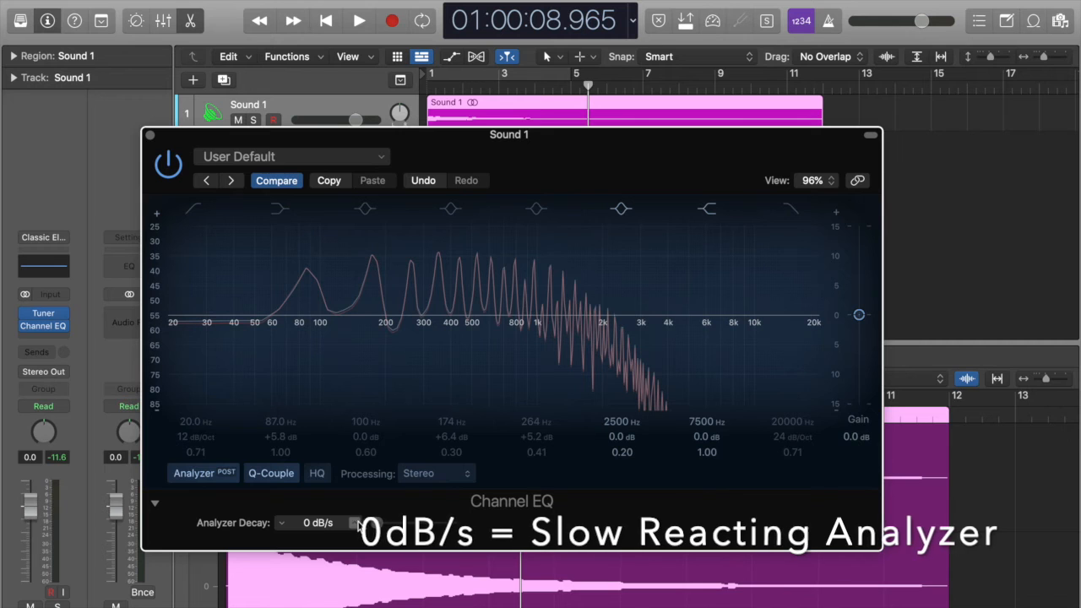
{"action": "key", "text": "Return"}
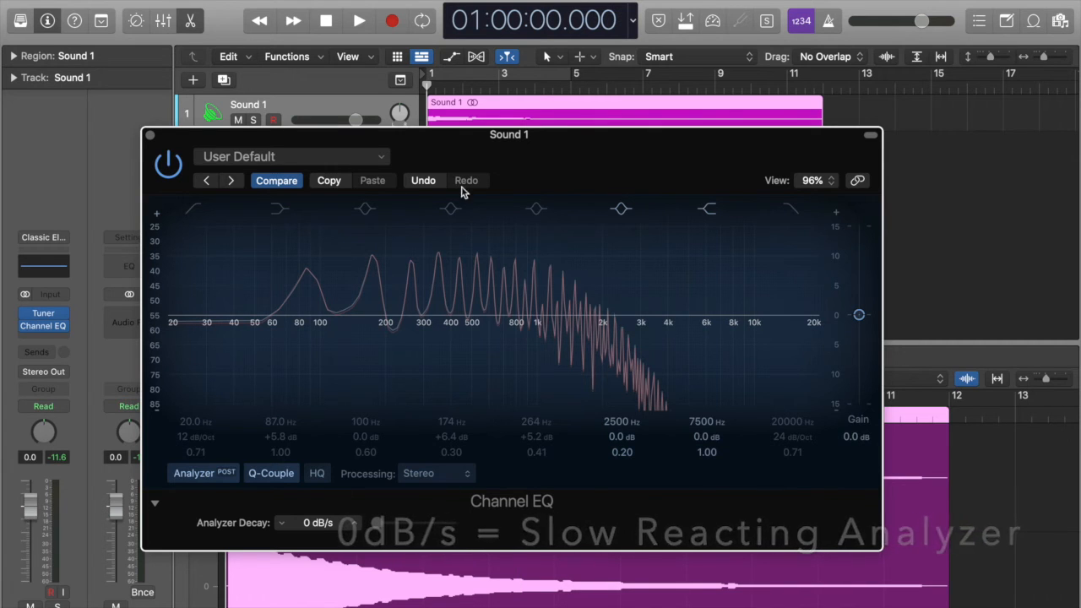
{"action": "key", "text": "space"}
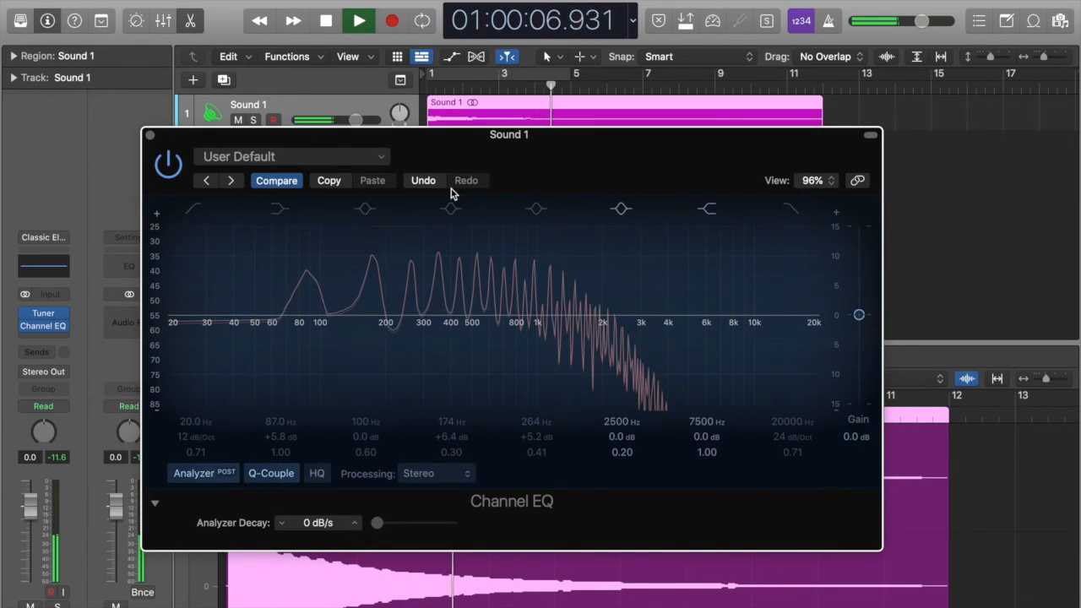
{"action": "key", "text": "space"}
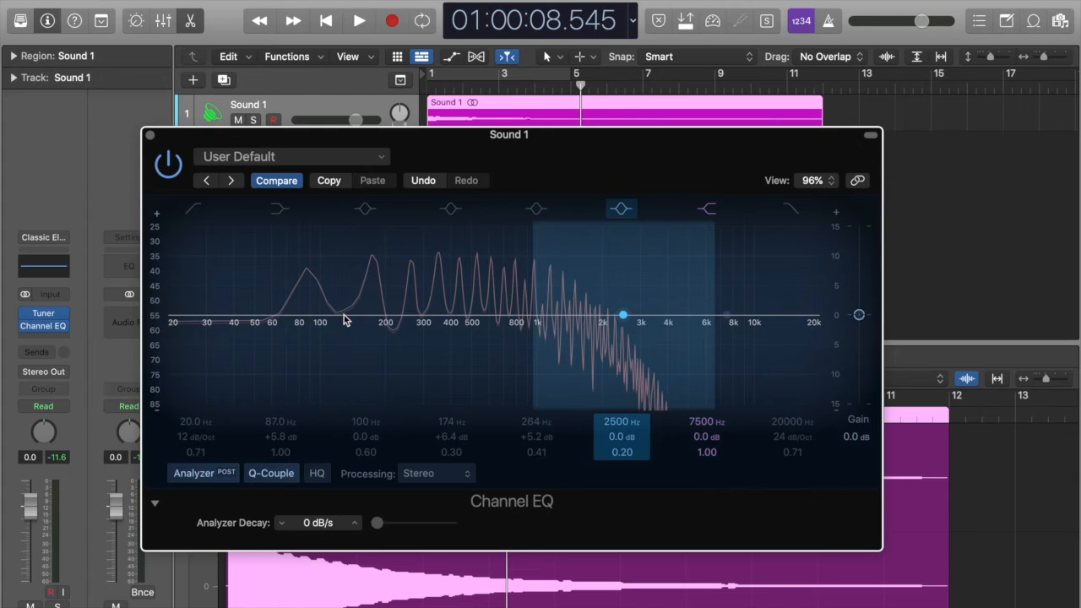
Step: Note the shape of harmonics as "flat until 1kHz" in the project Note Pad
{"action": "key", "text": "alt+super+p"}
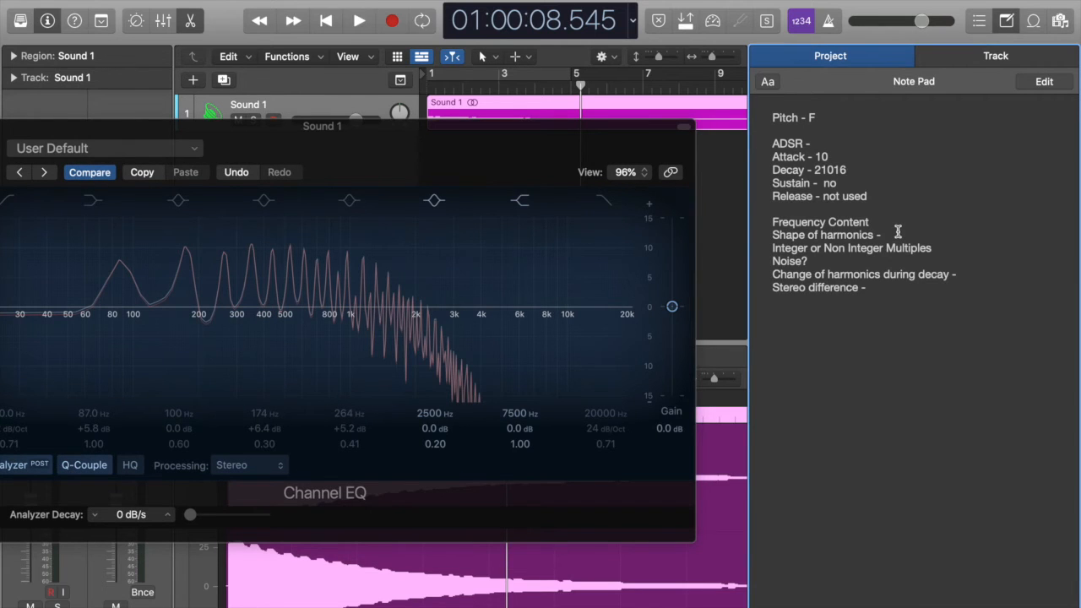
{"action": "left_click", "coordinate": [898, 233]}
{"action": "type", "text": "flat"}
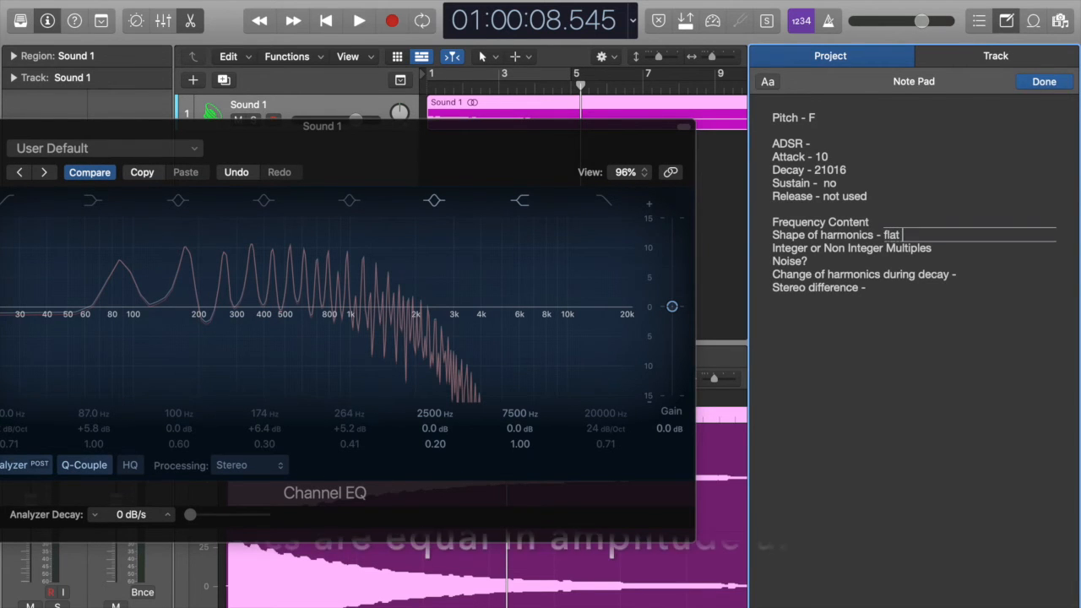
{"action": "type", "text": " until 1"}
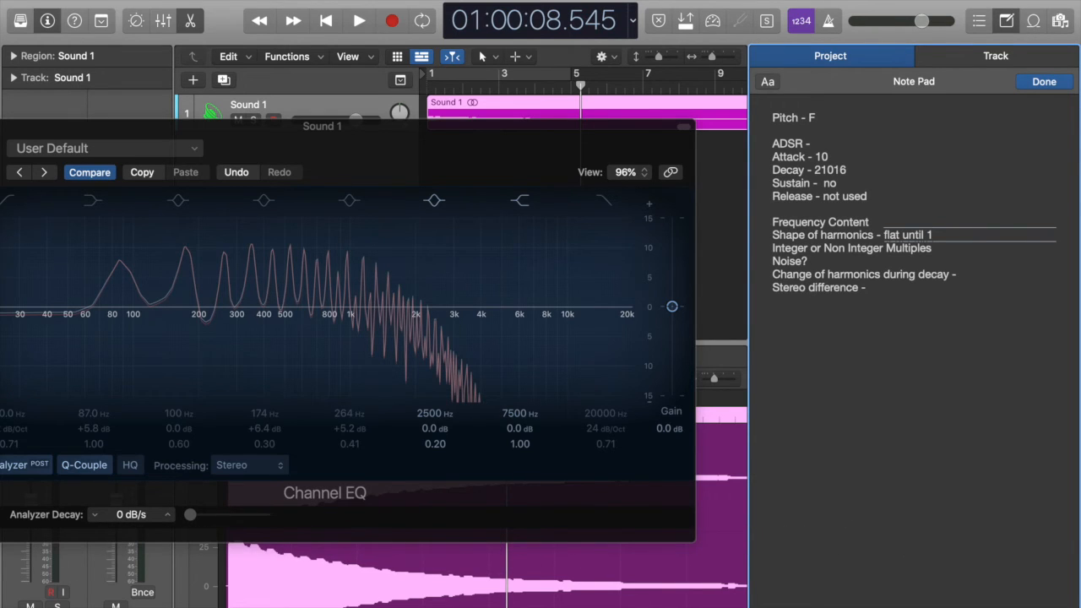
{"action": "type", "text": "kHz"}
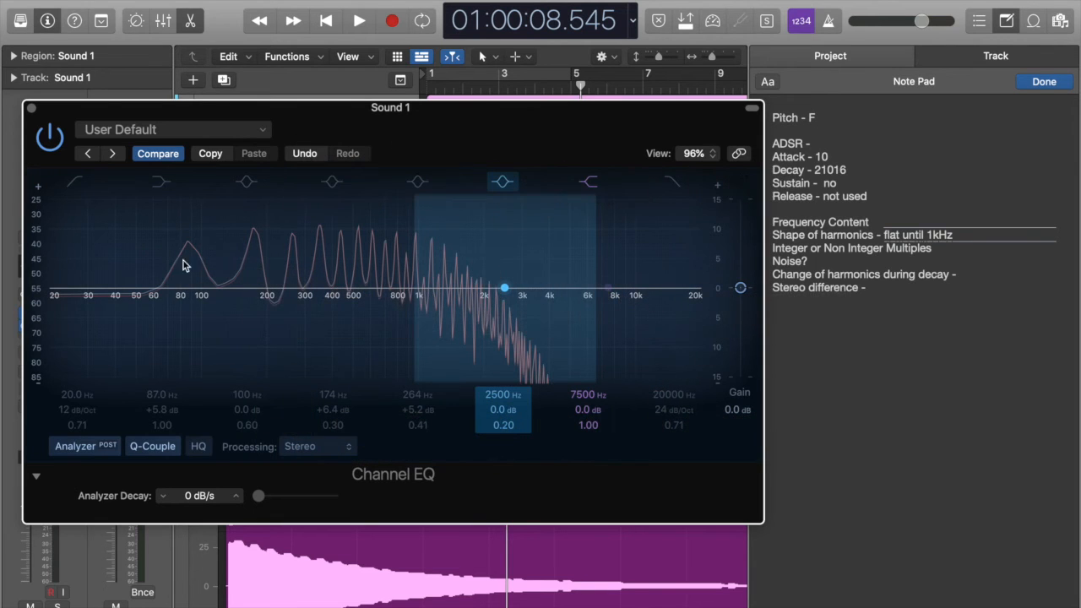
Step: Mark the first two harmonics with Channel EQ peak bands, one at 86.5 Hz and +5.9 dB, the other at 172 Hz and +9.0 dB
{"action": "left_click", "coordinate": [246, 181]}
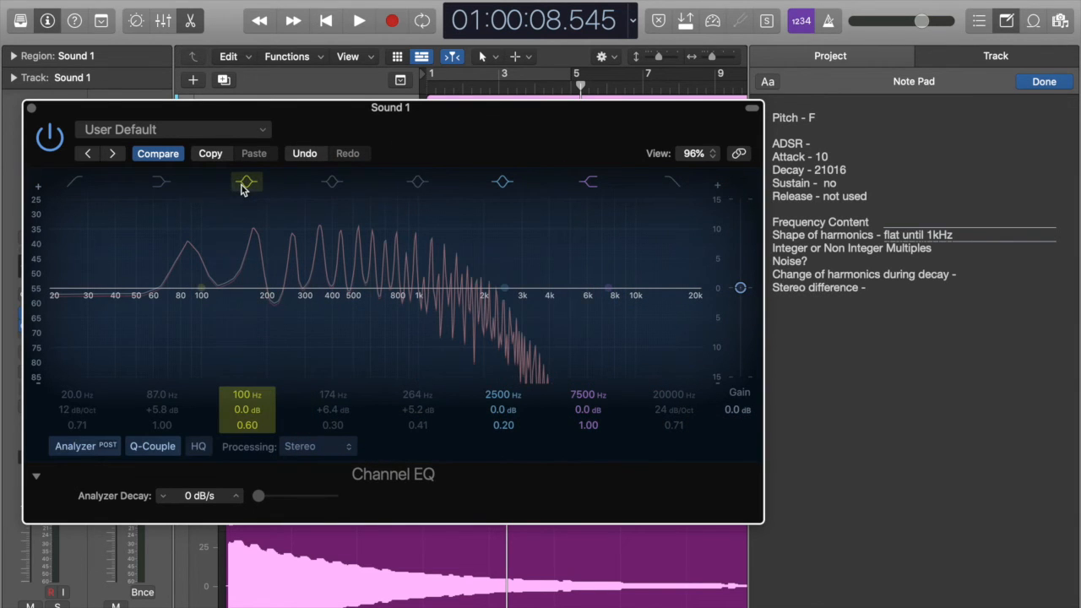
{"action": "left_click_drag", "start_coordinate": [203, 292], "coordinate": [188, 246]}
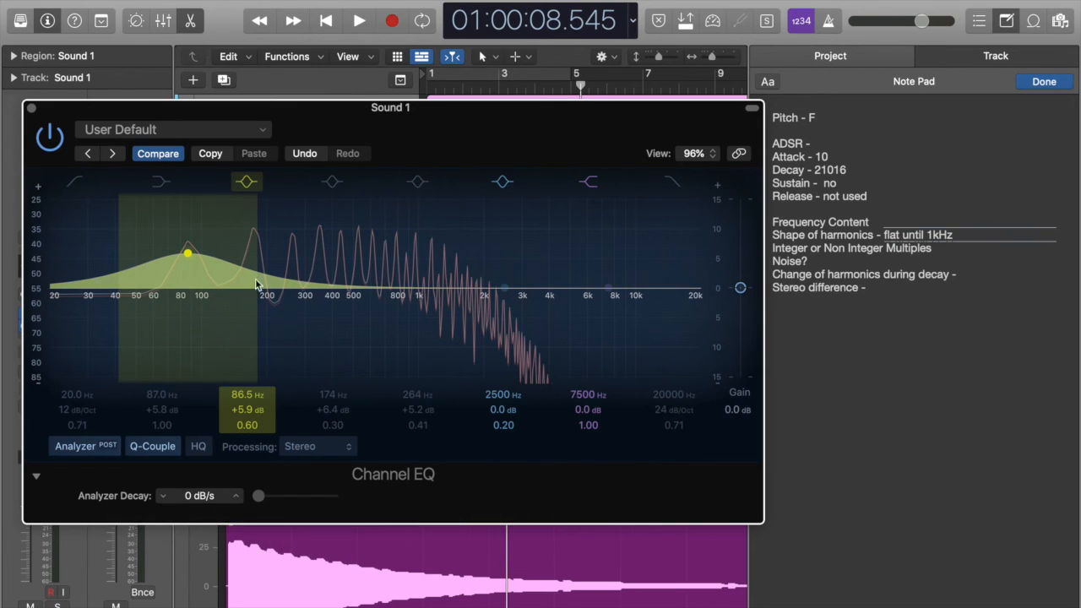
{"action": "left_click", "coordinate": [333, 183]}
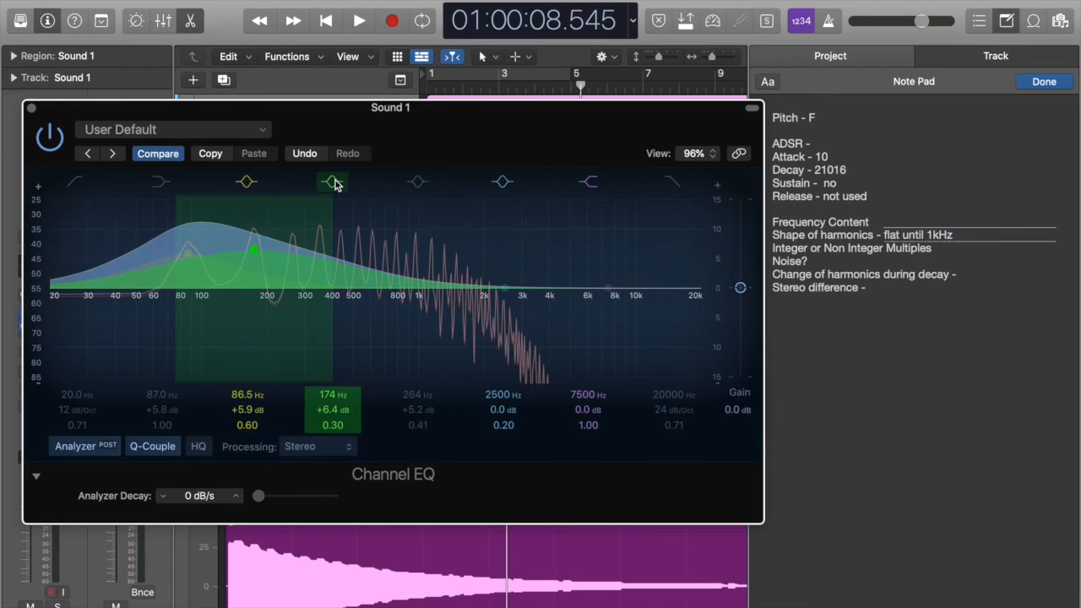
{"action": "mouse_move", "coordinate": [253, 253]}
{"action": "left_click_drag", "start_coordinate": [254, 253], "coordinate": [253, 235]}
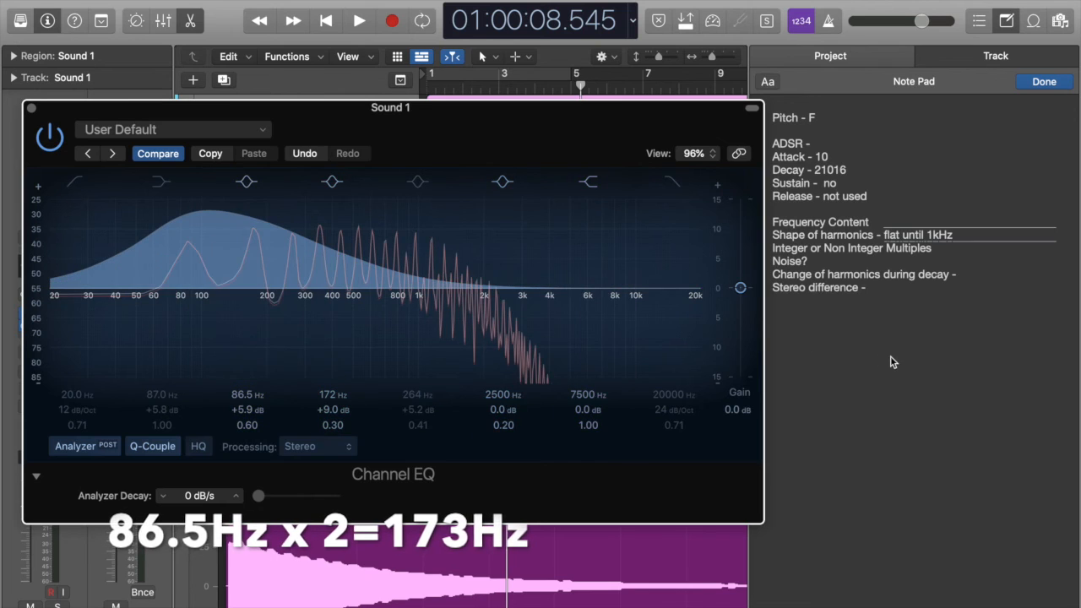
Step: Turn off the two peak bands marking the first harmonics and shorten the Note Pad's multiples line to "Integer Multiples"
{"action": "left_click", "coordinate": [332, 181]}
{"action": "left_click", "coordinate": [247, 181]}
{"action": "left_click", "coordinate": [878, 306]}
{"action": "left_click", "coordinate": [942, 254]}
{"action": "left_click", "coordinate": [888, 249]}
{"action": "left_click_drag", "start_coordinate": [887, 248], "coordinate": [812, 247]}
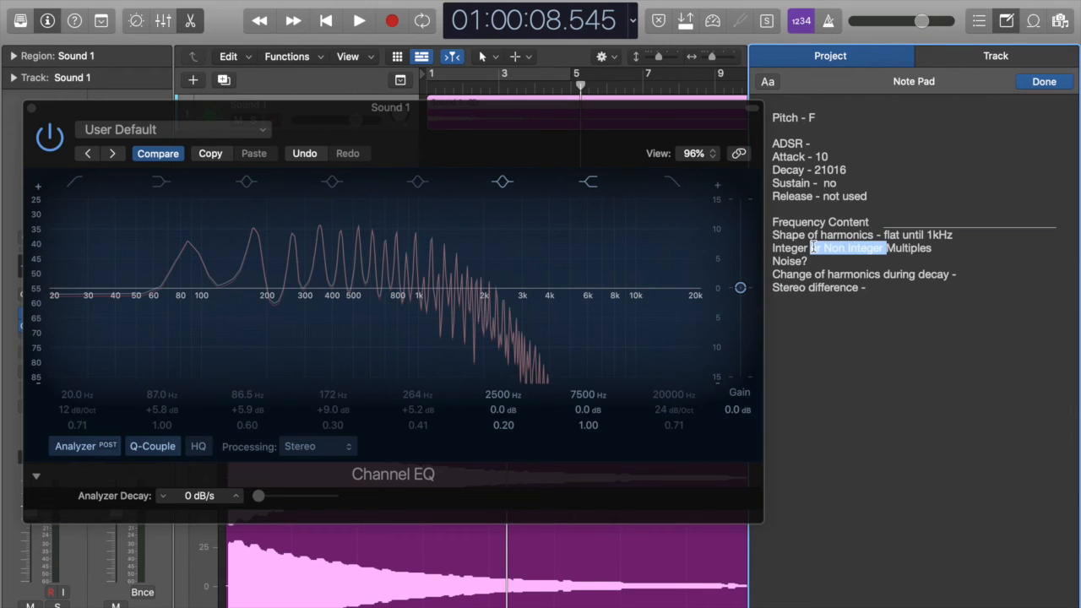
{"action": "key", "text": "BackSpace"}
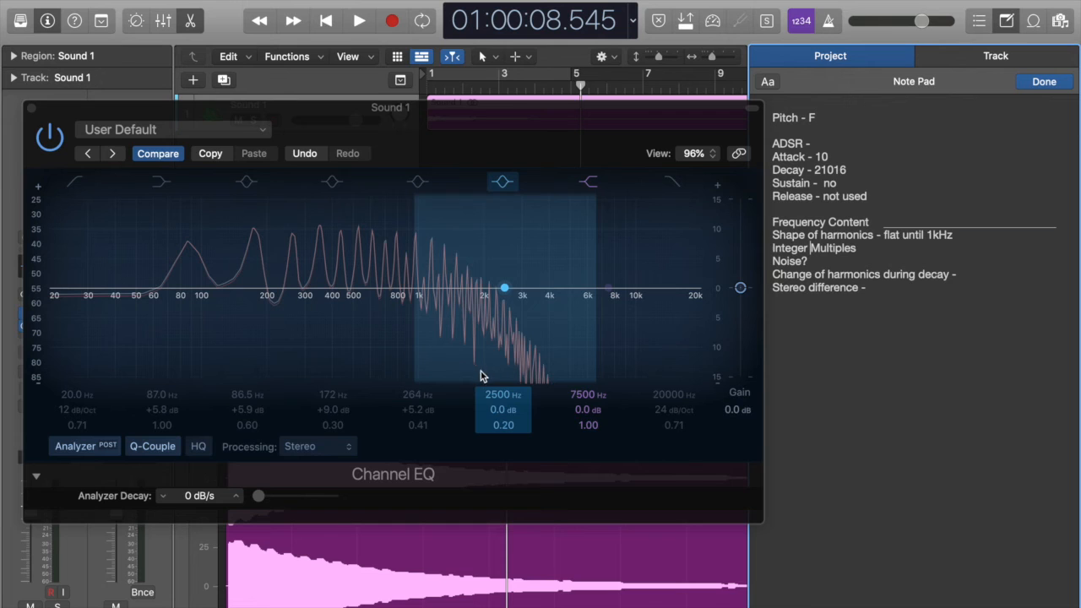
Step: Delete the "Noise?" line from the project Note Pad and note the stereo difference as "slight difference"
{"action": "double_click", "coordinate": [795, 263]}
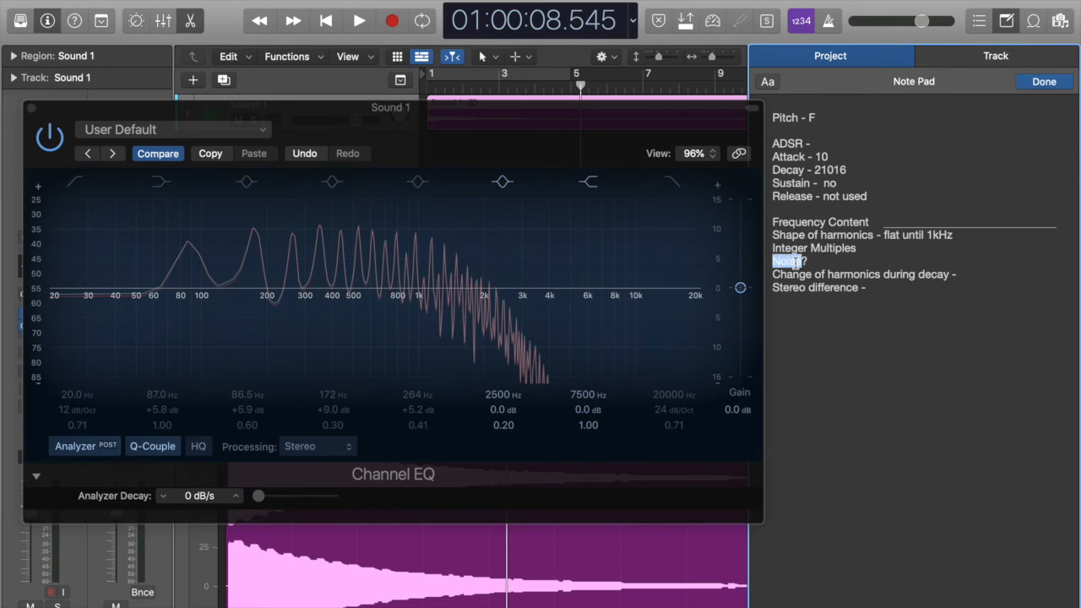
{"action": "triple_click", "coordinate": [816, 261]}
{"action": "key", "text": "BackSpace"}
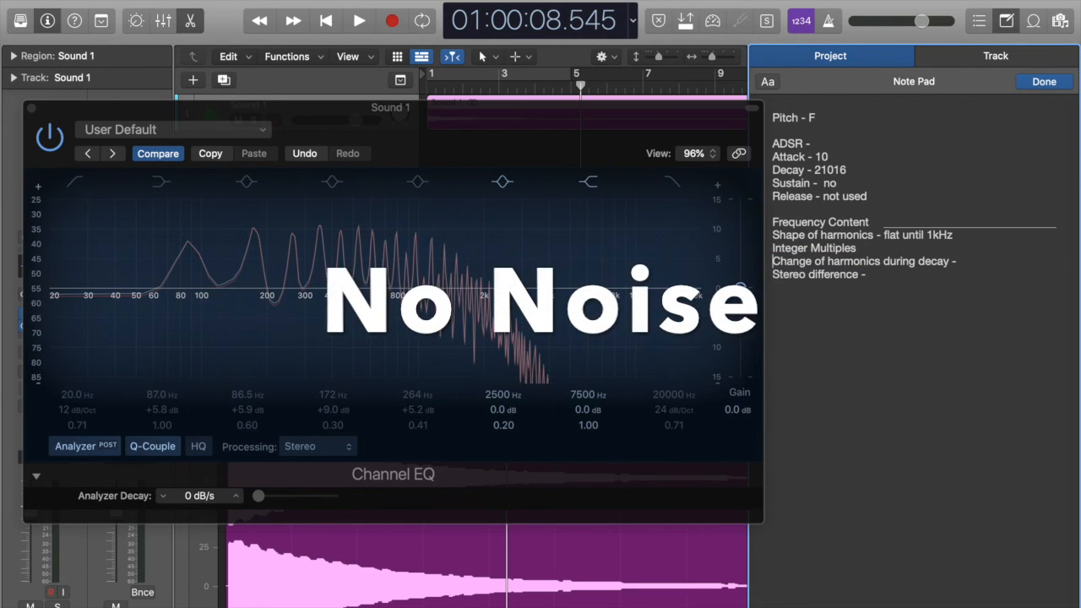
{"action": "left_click", "coordinate": [885, 274]}
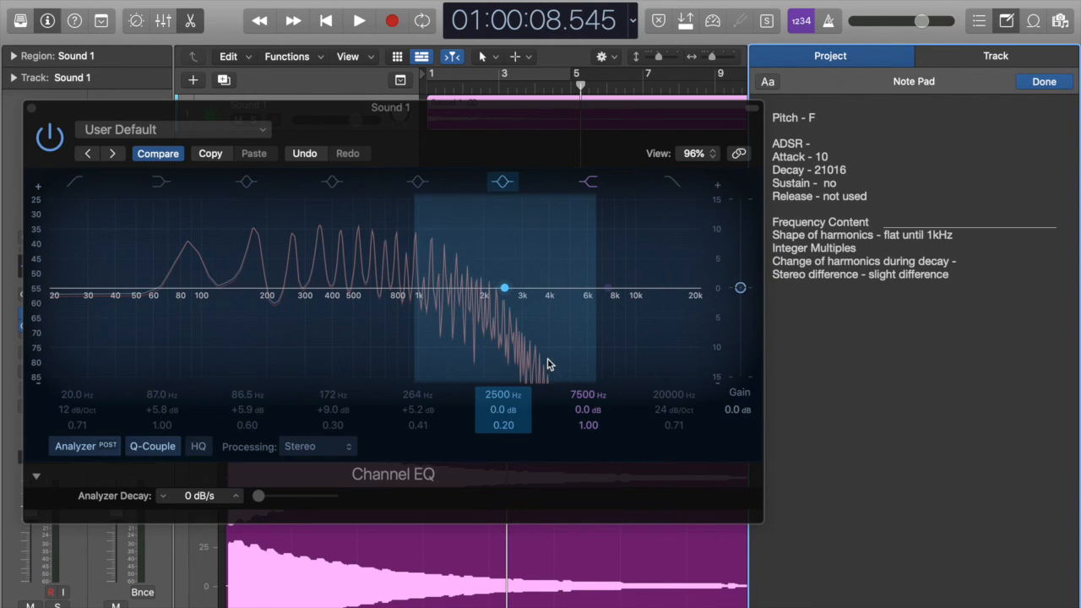
Step: Set the Analyzer Decay to 30 dB/s and play Sound 1 from the start to examine how its harmonics change during the decay
{"action": "left_click", "coordinate": [217, 499]}
{"action": "left_click_drag", "start_coordinate": [258, 498], "coordinate": [386, 502]}
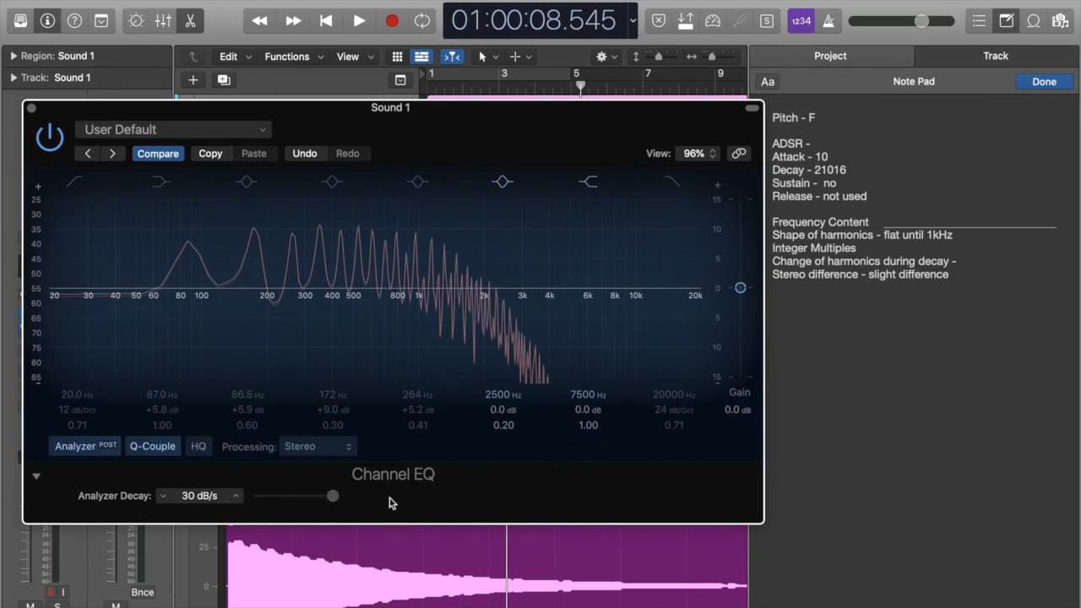
{"action": "key", "text": "Return"}
{"action": "key", "text": "space"}
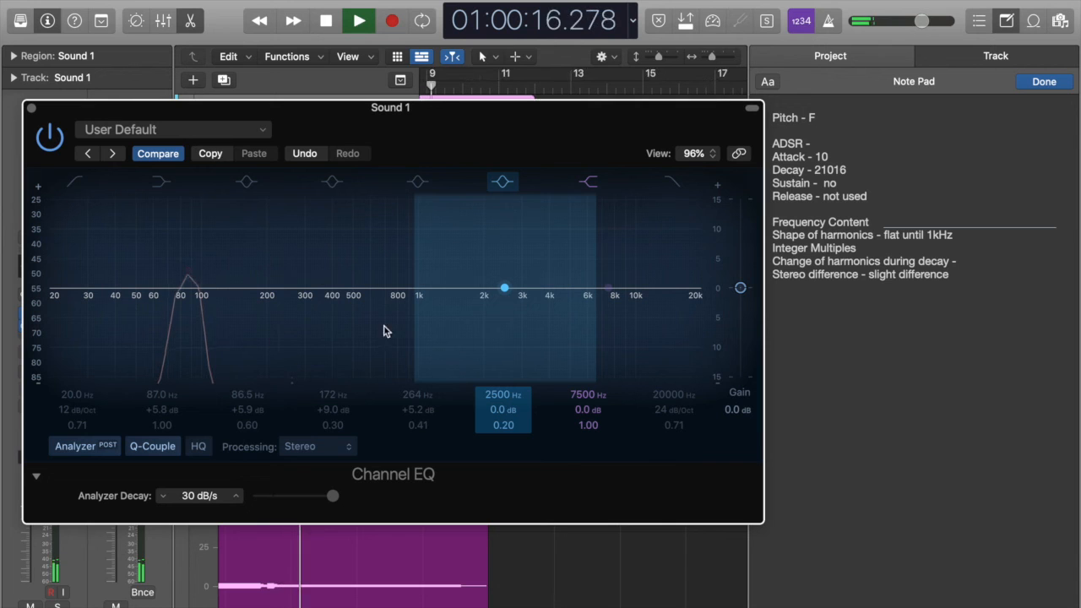
{"action": "key", "text": "space"}
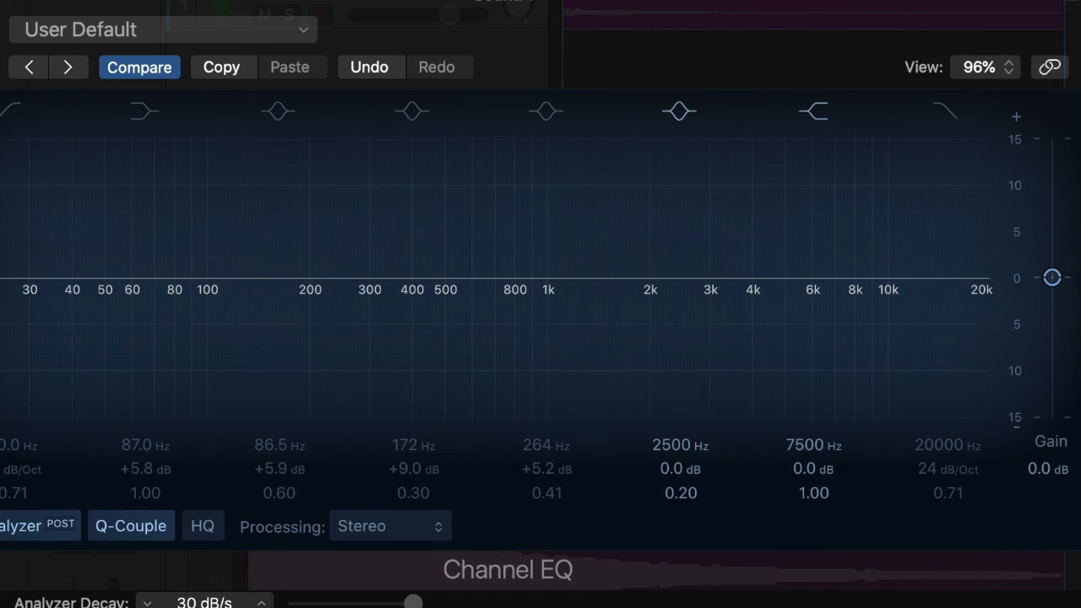
{"action": "key", "text": "space"}
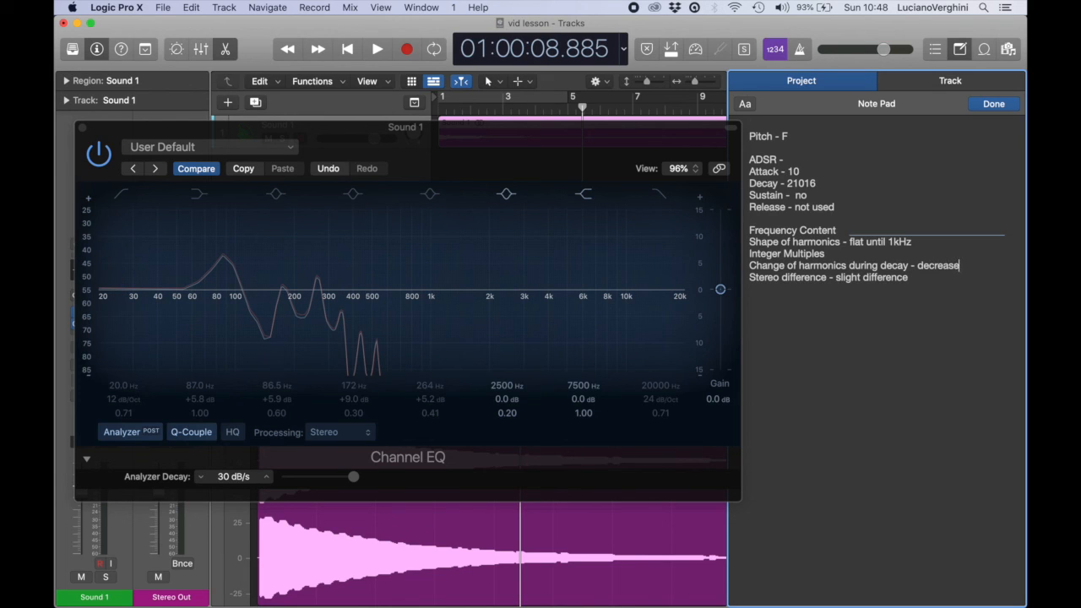
Step: Note the change of harmonics during decay as "decrease in amplitude of higher harmonics" in the project Note Pad
{"action": "type", "text": "tud"}
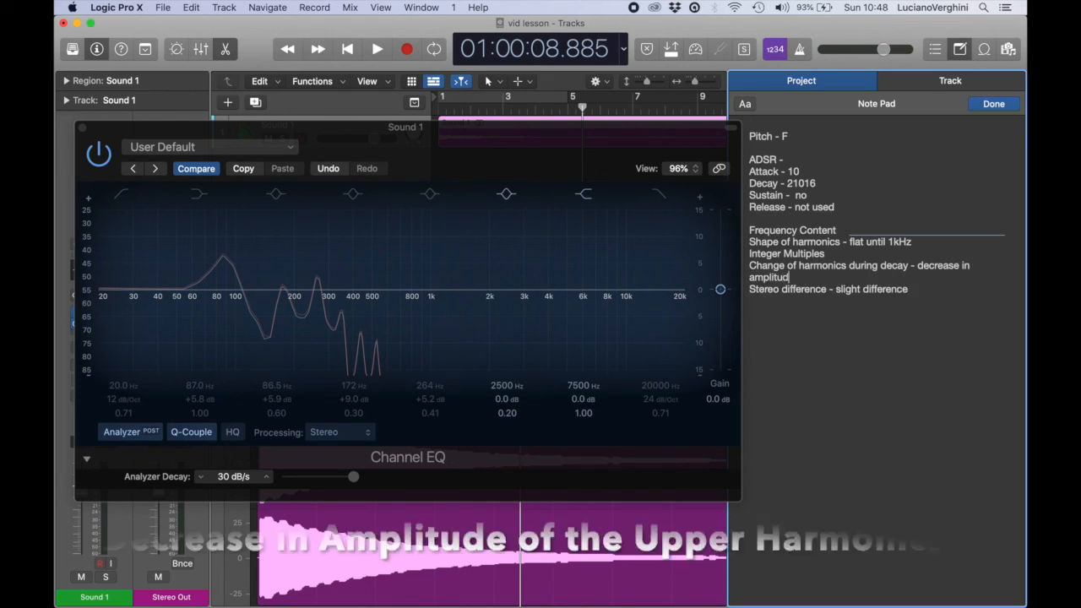
{"action": "type", "text": "e of higher harmp"}
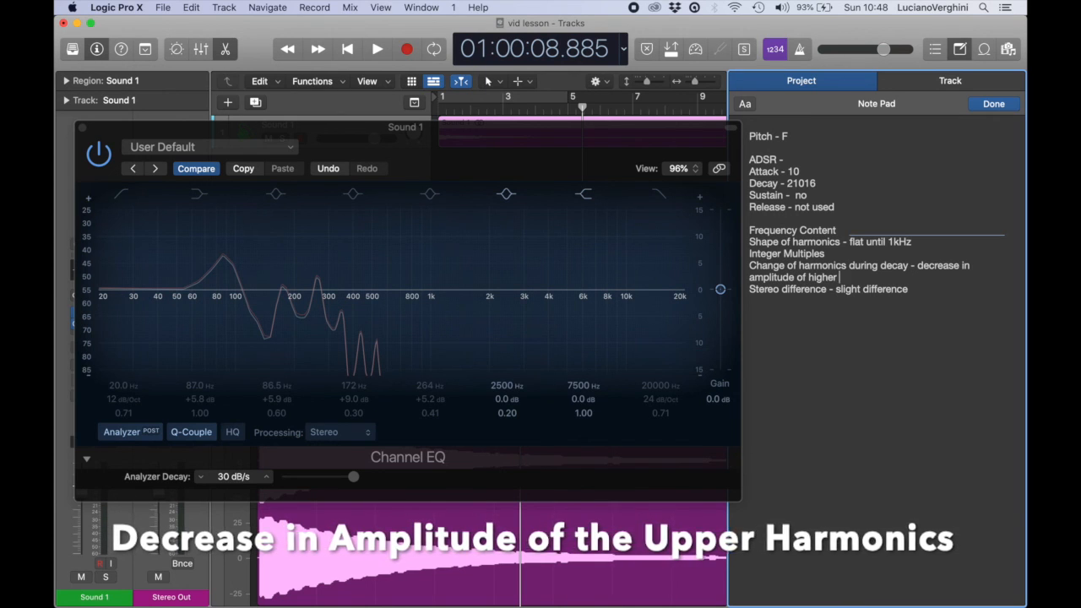